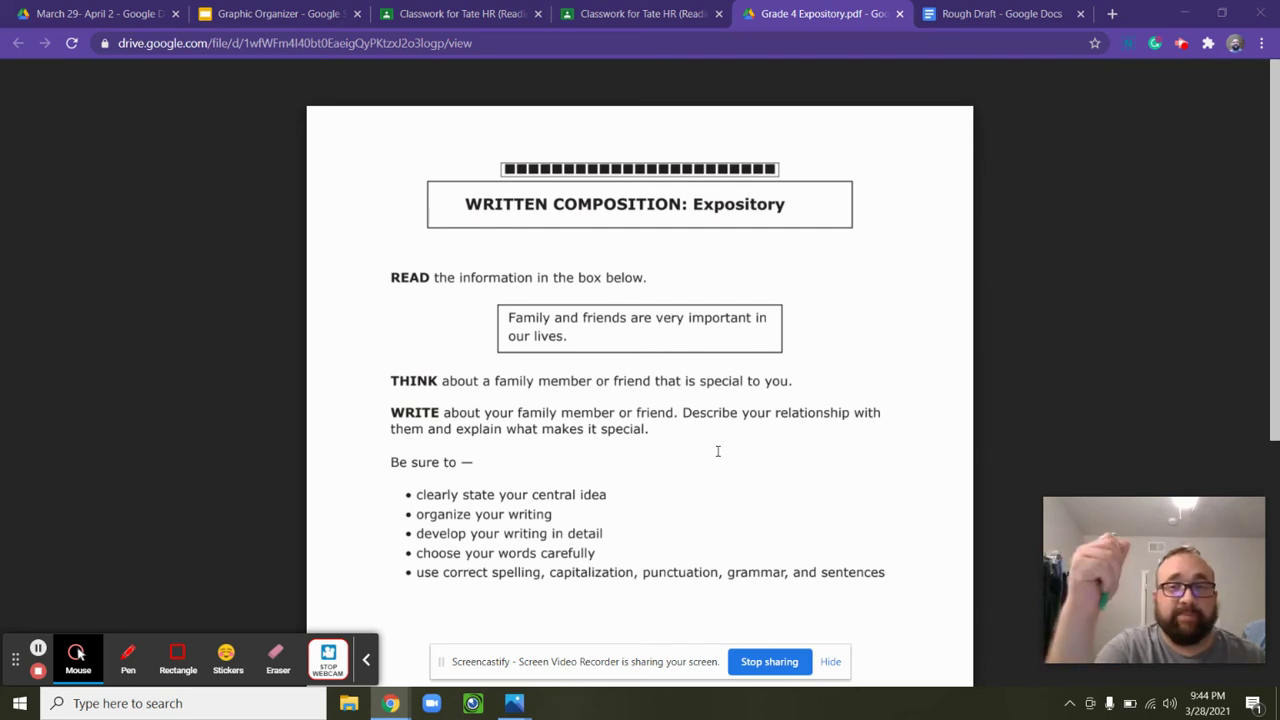
Switch to the Graphic Organizer presentation and set the slide zoom to 100%
{"action": "mouse_move", "coordinate": [717, 451]}
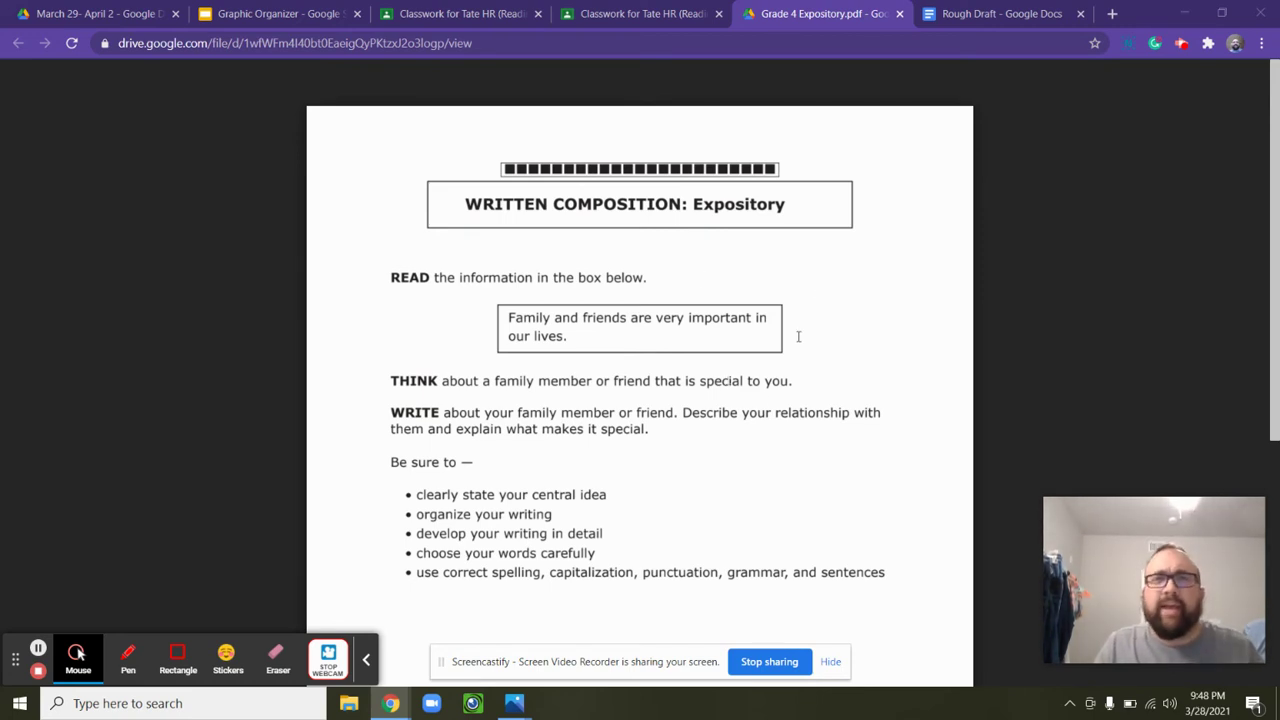
{"action": "left_click", "coordinate": [283, 10]}
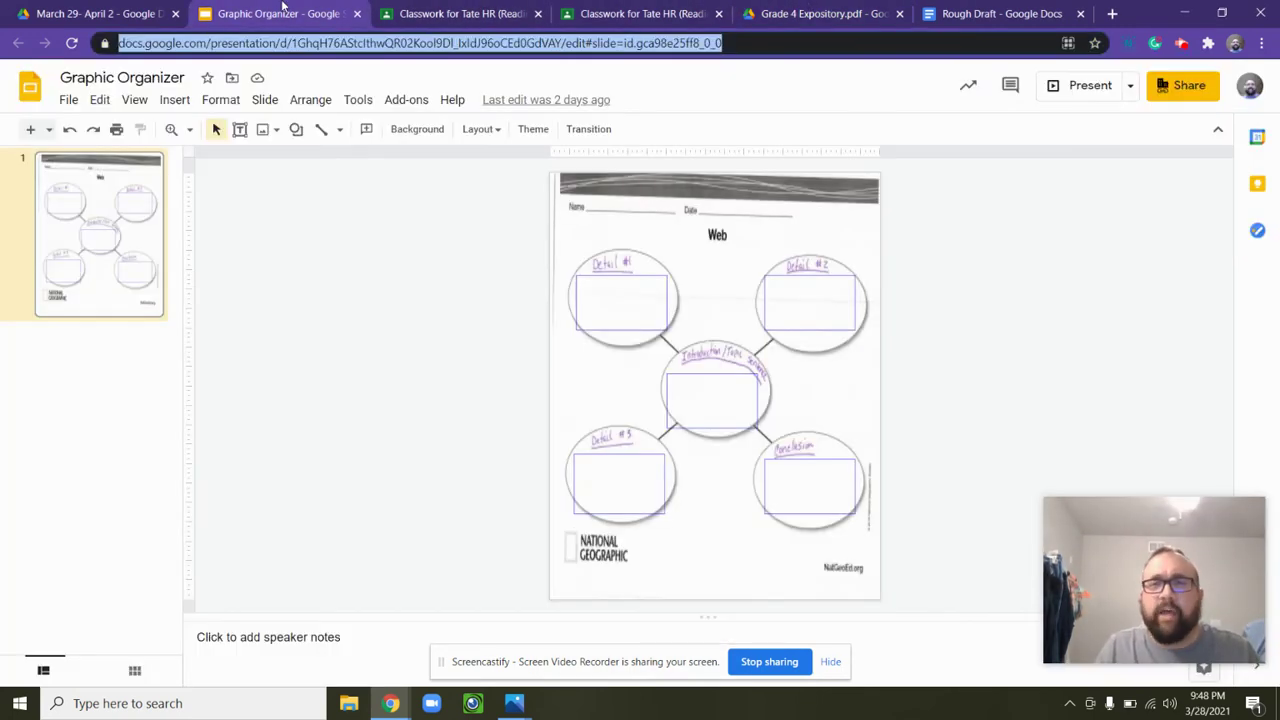
{"action": "left_click", "coordinate": [191, 130]}
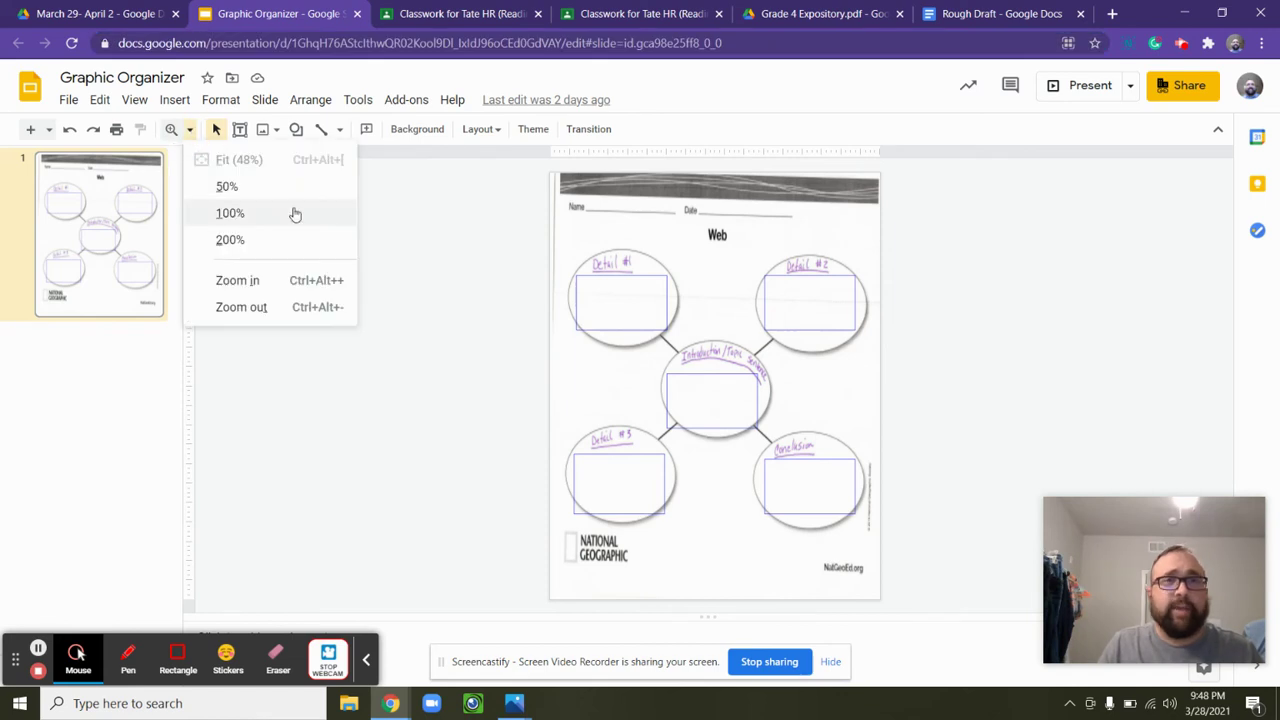
{"action": "left_click", "coordinate": [290, 211]}
{"action": "scroll", "coordinate": [619, 371], "scroll_direction": "up", "scroll_amount": 1}
{"action": "scroll", "coordinate": [629, 414], "scroll_direction": "down", "scroll_amount": 1}
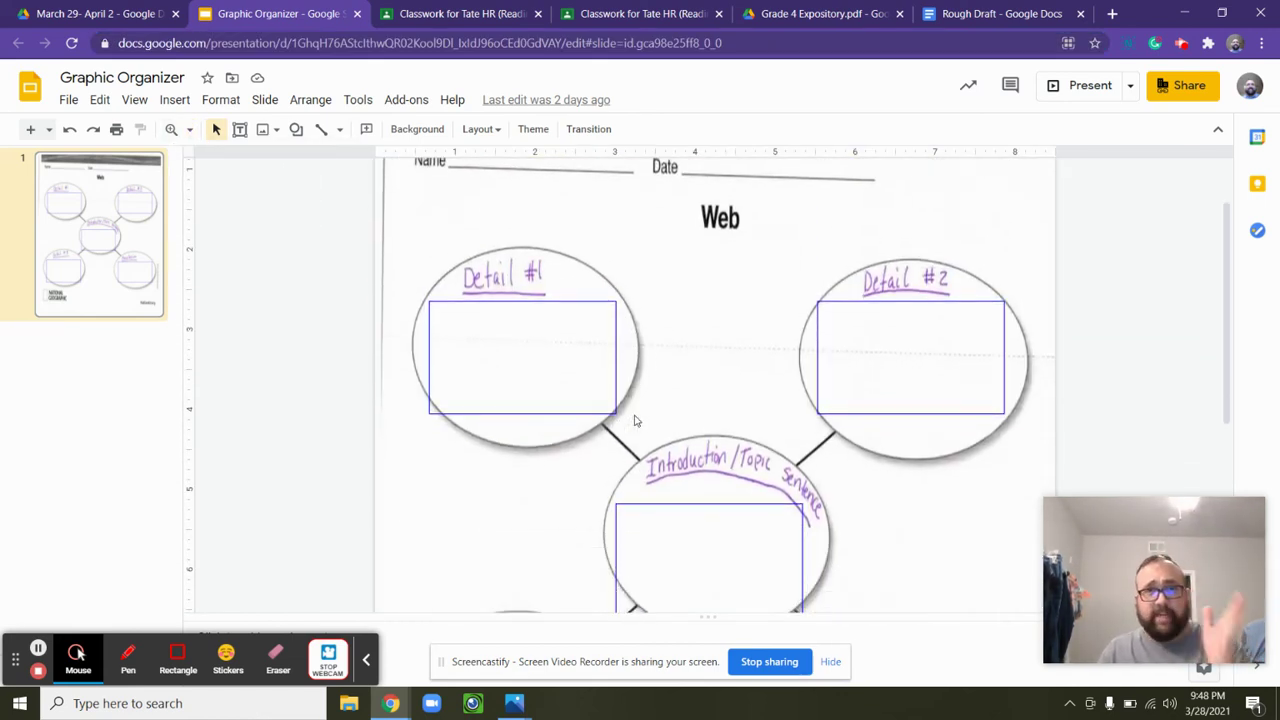
Look over the web's introduction, three detail and conclusion circles on the slide
{"action": "scroll", "coordinate": [622, 390], "scroll_direction": "down", "scroll_amount": 3}
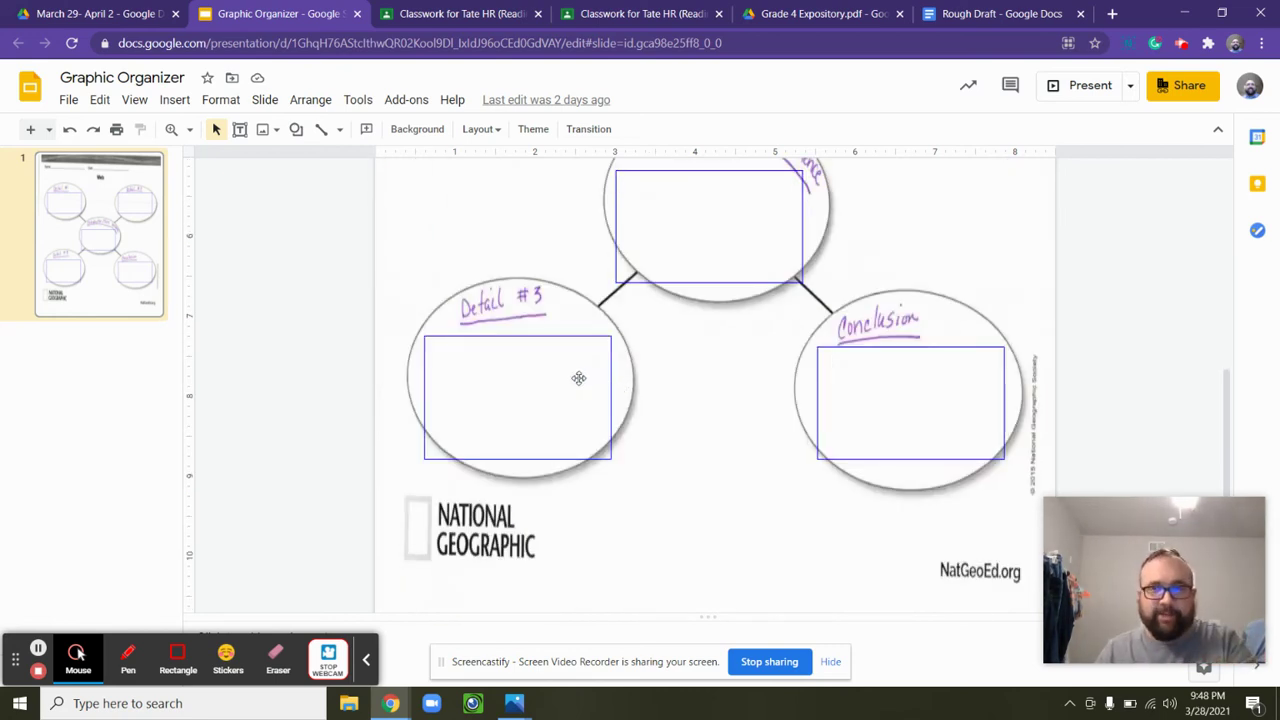
{"action": "scroll", "coordinate": [584, 362], "scroll_direction": "up", "scroll_amount": 3}
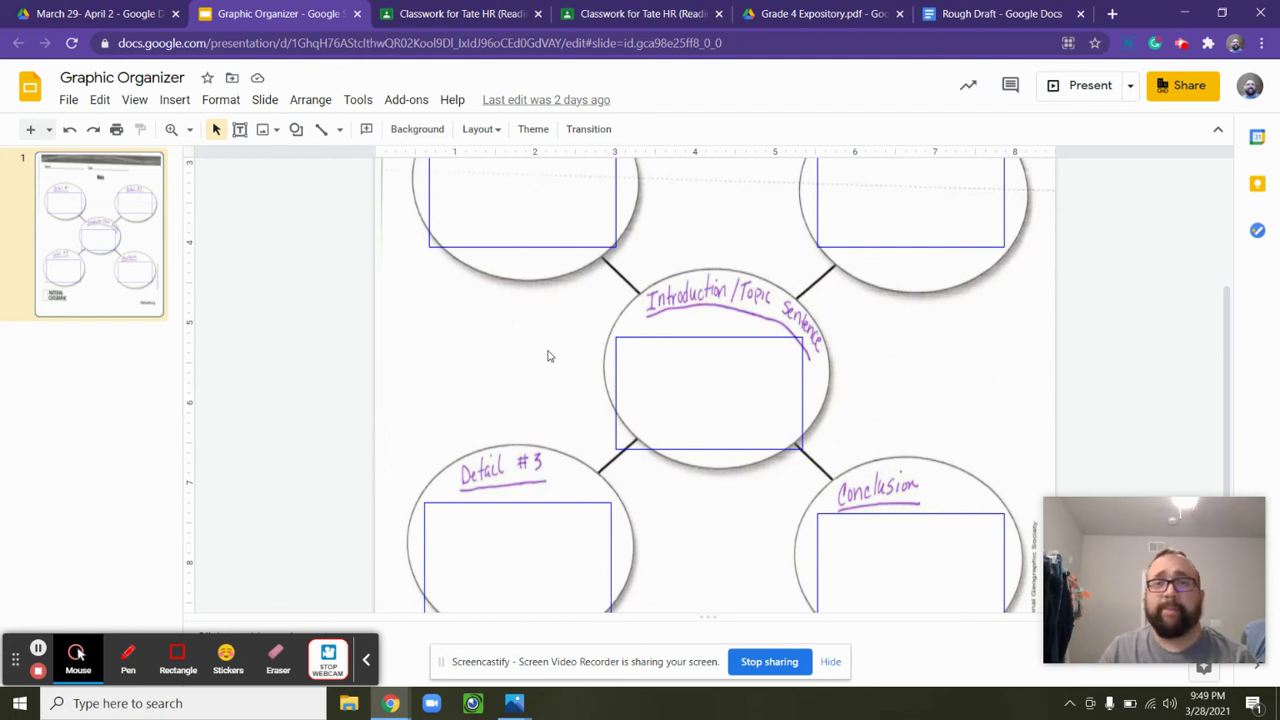
{"action": "scroll", "coordinate": [660, 340], "scroll_direction": "down", "scroll_amount": 2}
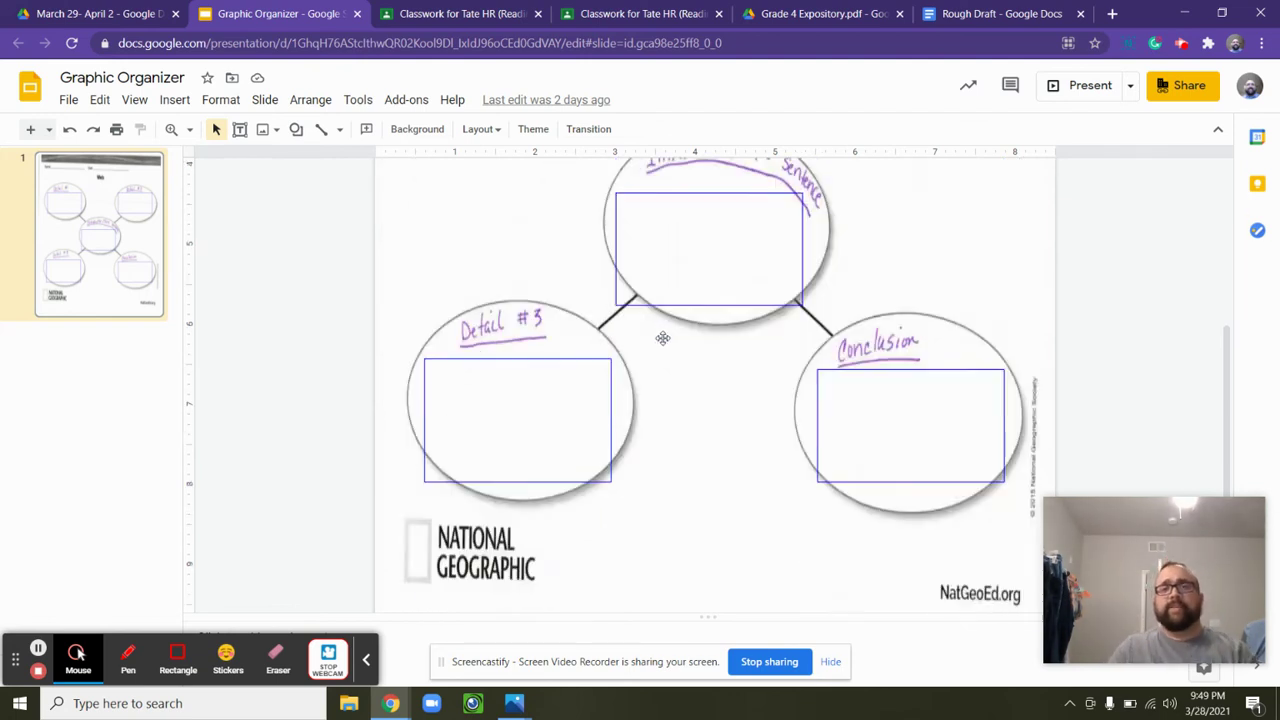
{"action": "scroll", "coordinate": [658, 343], "scroll_direction": "up", "scroll_amount": 2}
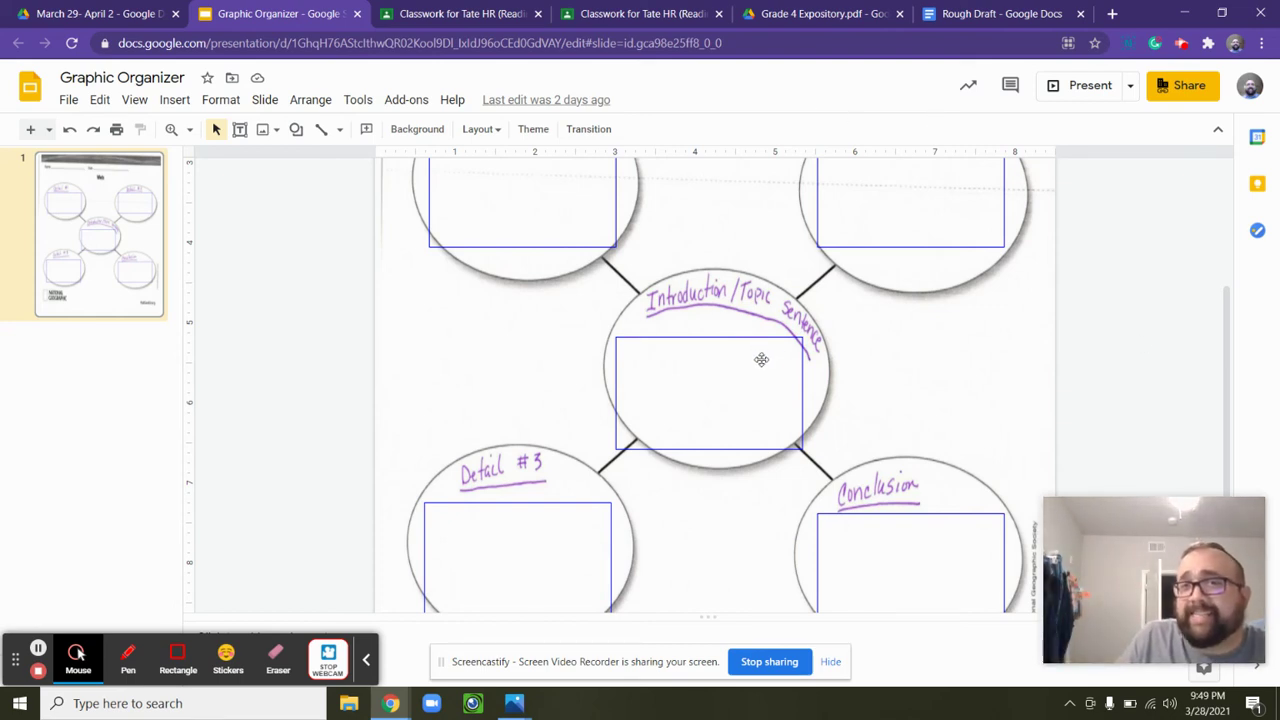
{"action": "scroll", "coordinate": [753, 352], "scroll_direction": "up", "scroll_amount": 3}
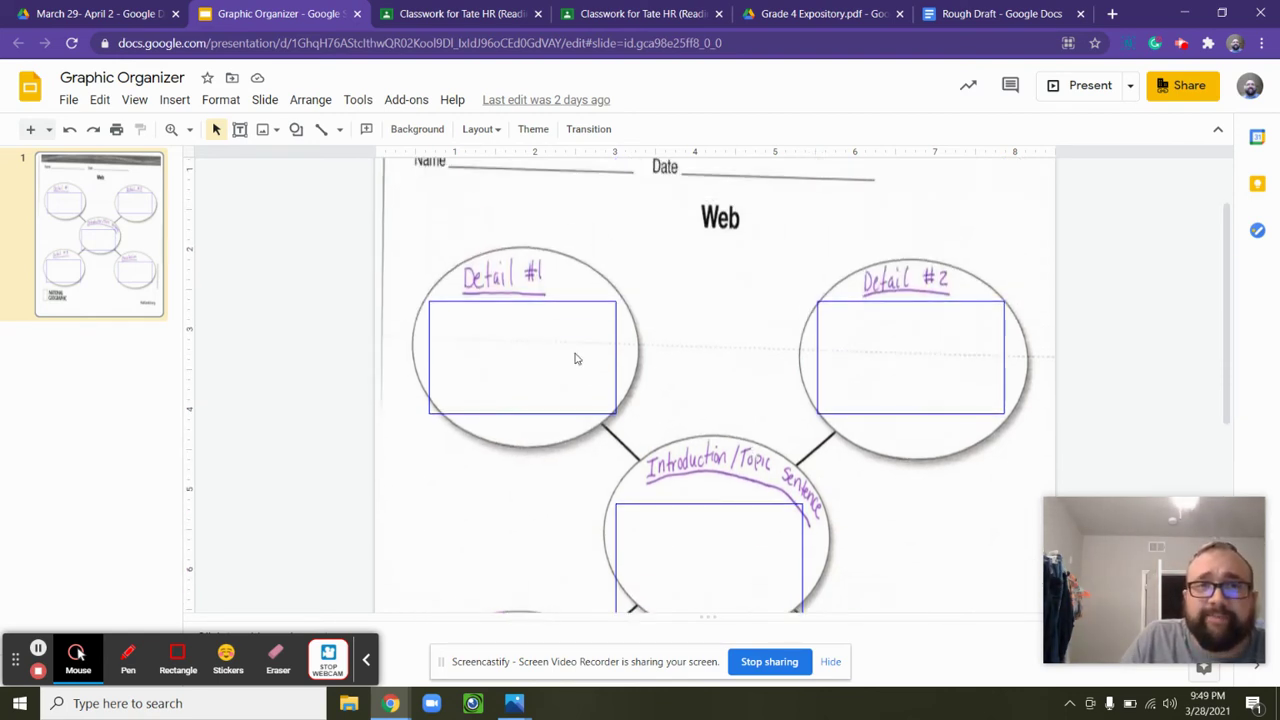
{"action": "scroll", "coordinate": [741, 459], "scroll_direction": "down", "scroll_amount": 2}
{"action": "scroll", "coordinate": [741, 459], "scroll_direction": "down", "scroll_amount": 1}
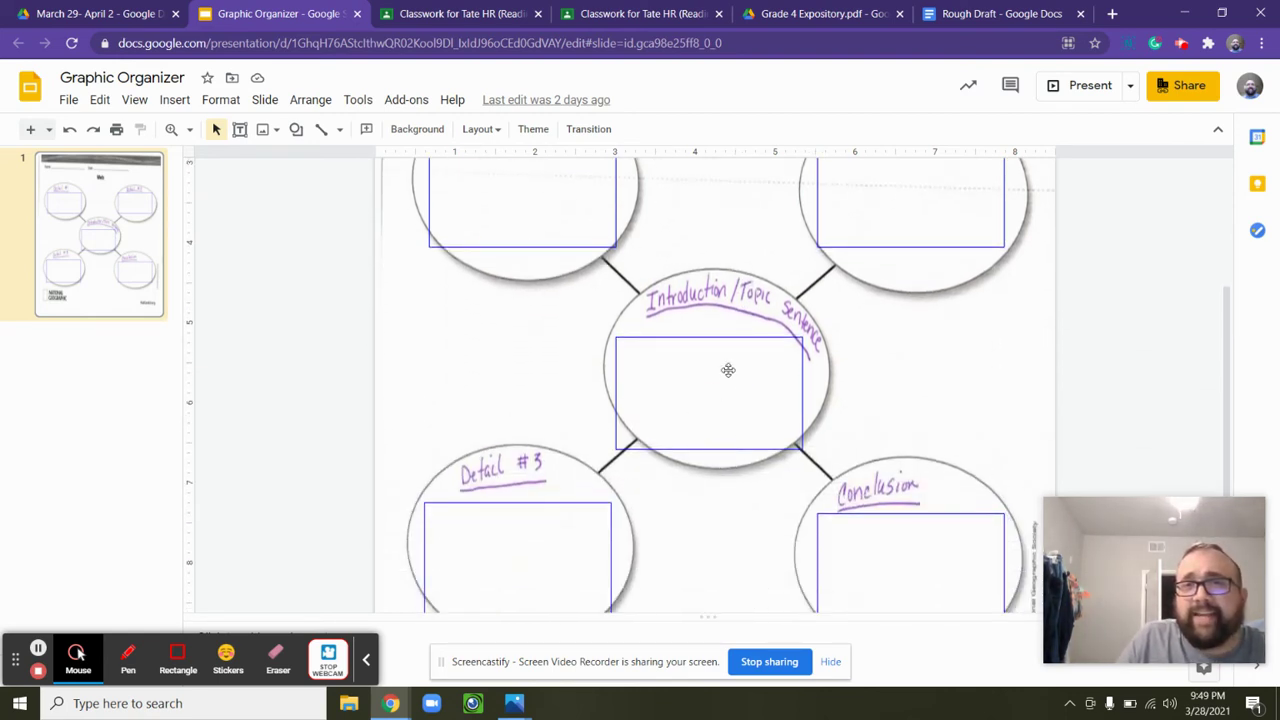
{"action": "scroll", "coordinate": [764, 428], "scroll_direction": "up", "scroll_amount": 2}
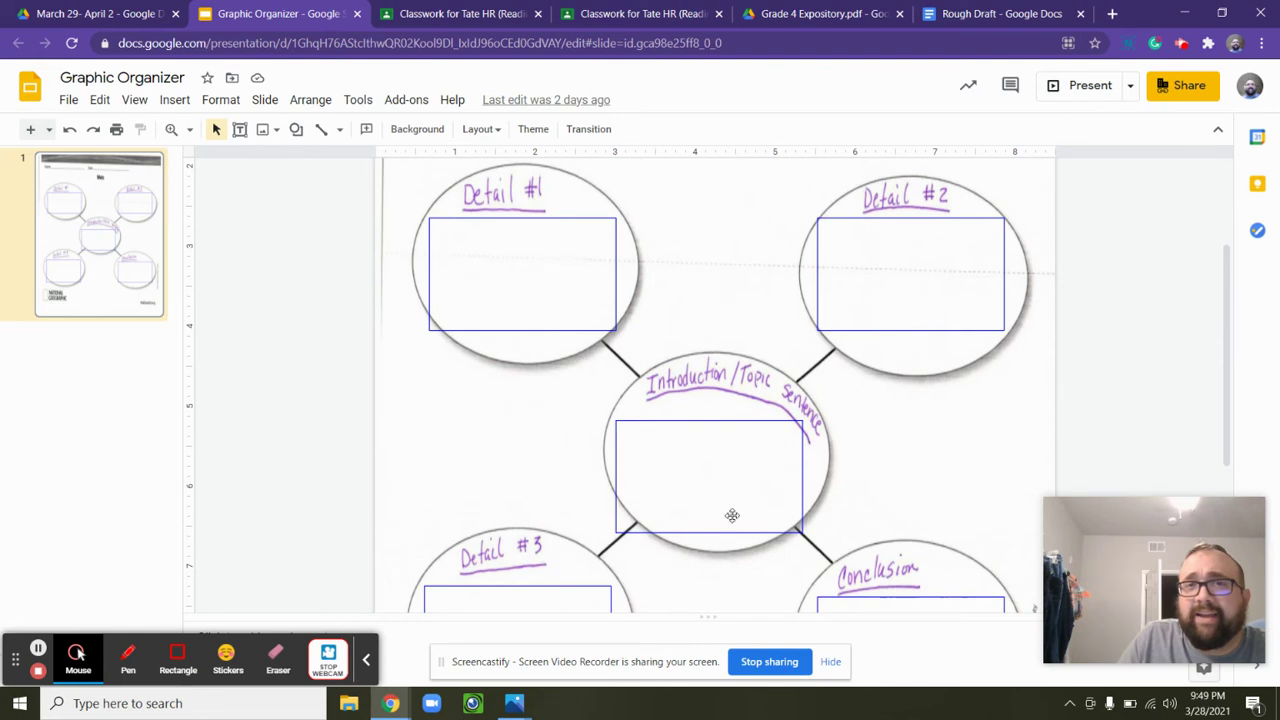
Go through the text boxes in order: introduction, Detail #1, Detail #2, Detail #3 and Conclusion
{"action": "left_click", "coordinate": [671, 465]}
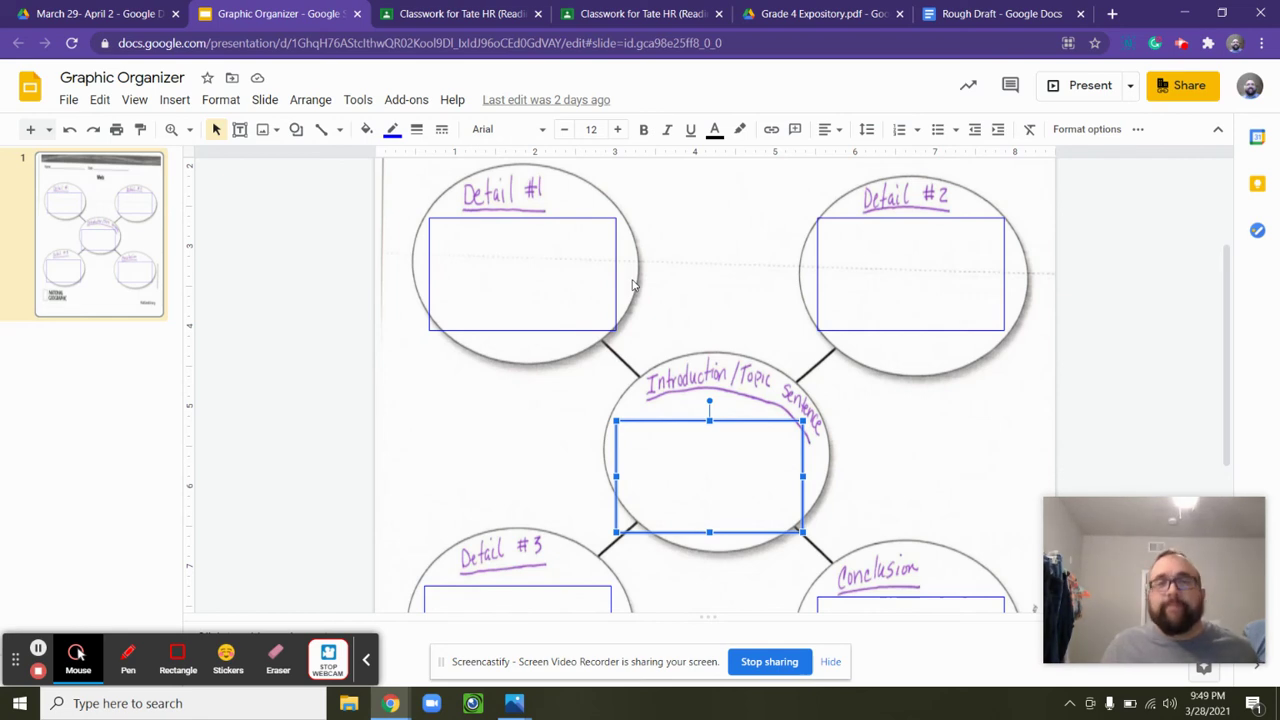
{"action": "scroll", "coordinate": [711, 277], "scroll_direction": "down", "scroll_amount": 2}
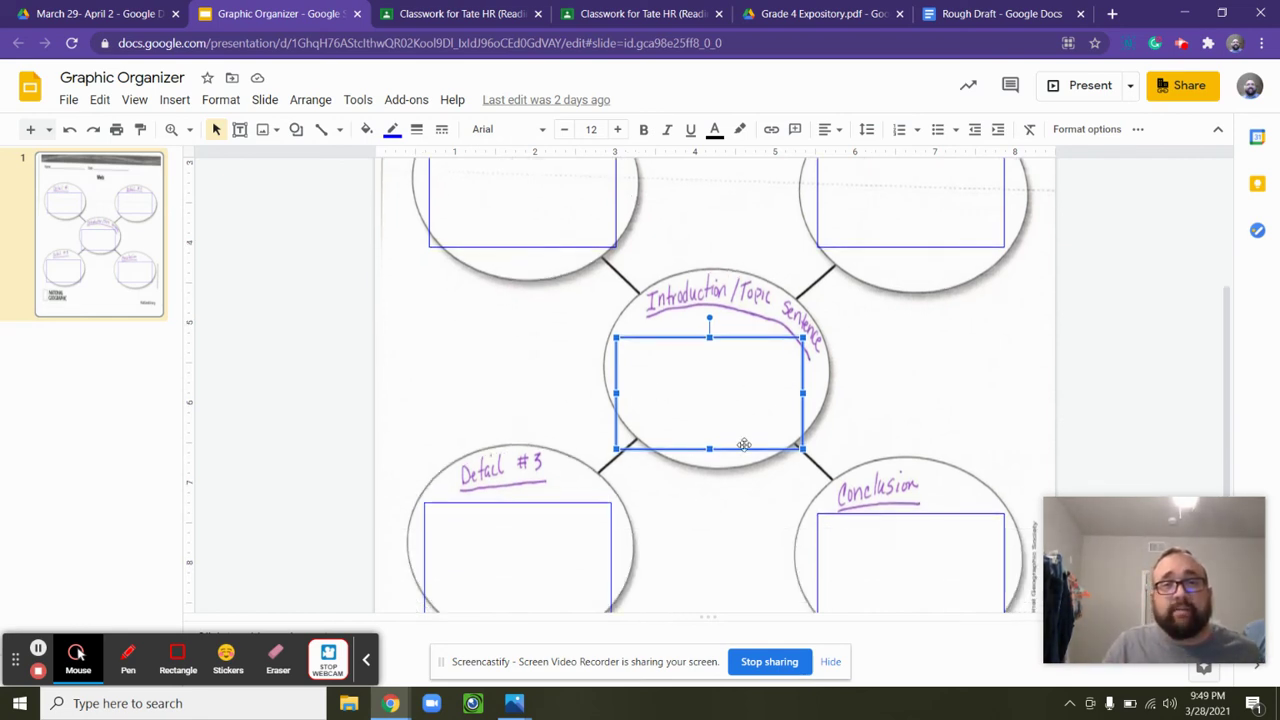
{"action": "scroll", "coordinate": [729, 409], "scroll_direction": "down", "scroll_amount": 2}
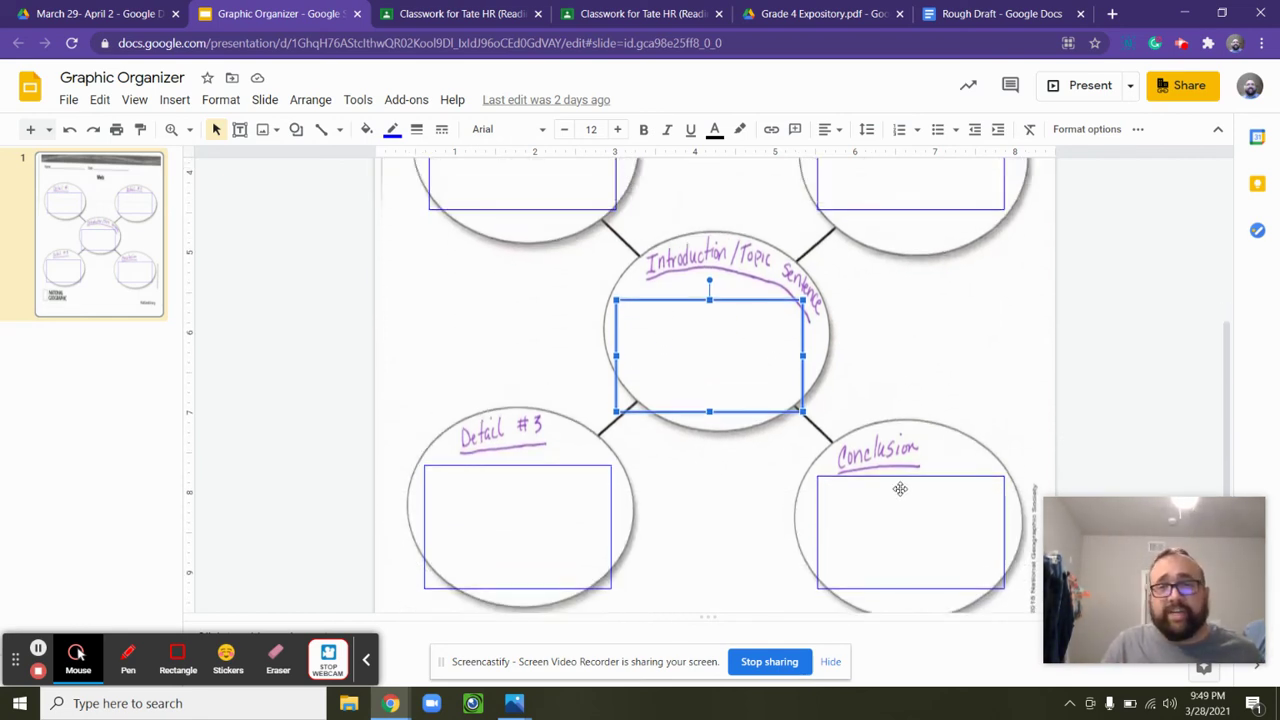
{"action": "scroll", "coordinate": [888, 492], "scroll_direction": "up", "scroll_amount": 4}
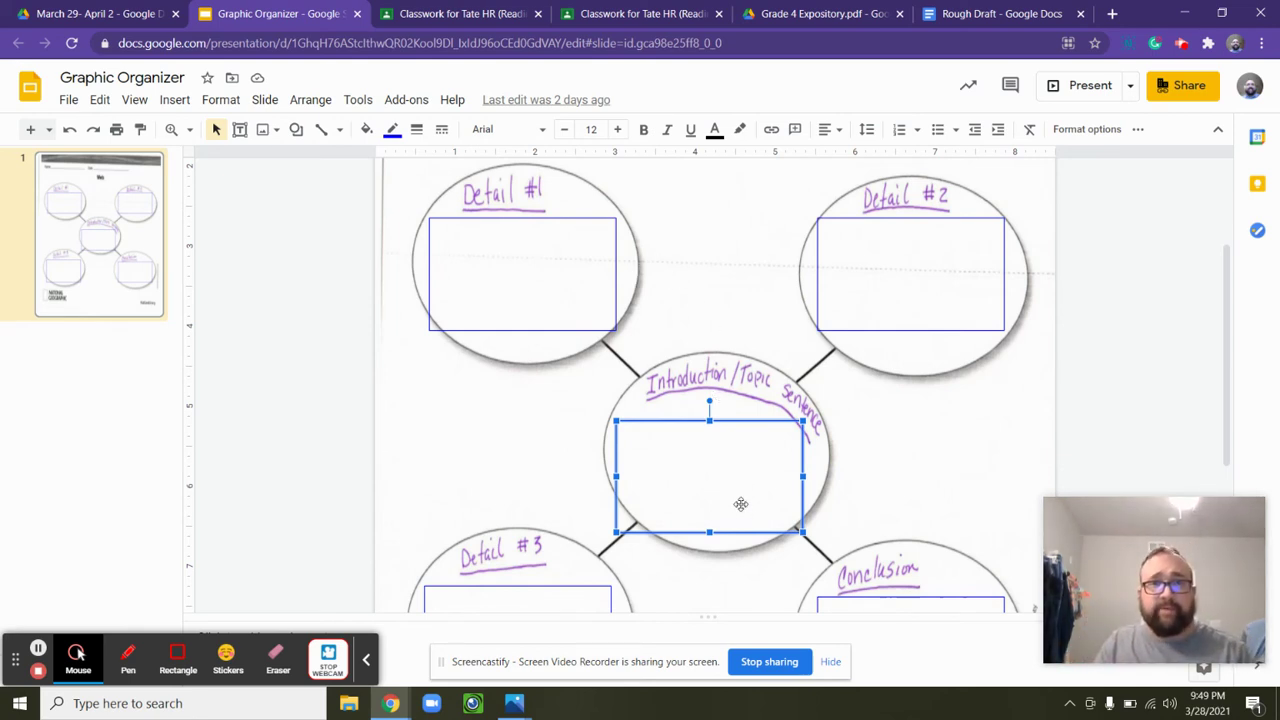
{"action": "left_click", "coordinate": [538, 257]}
{"action": "left_click", "coordinate": [917, 268]}
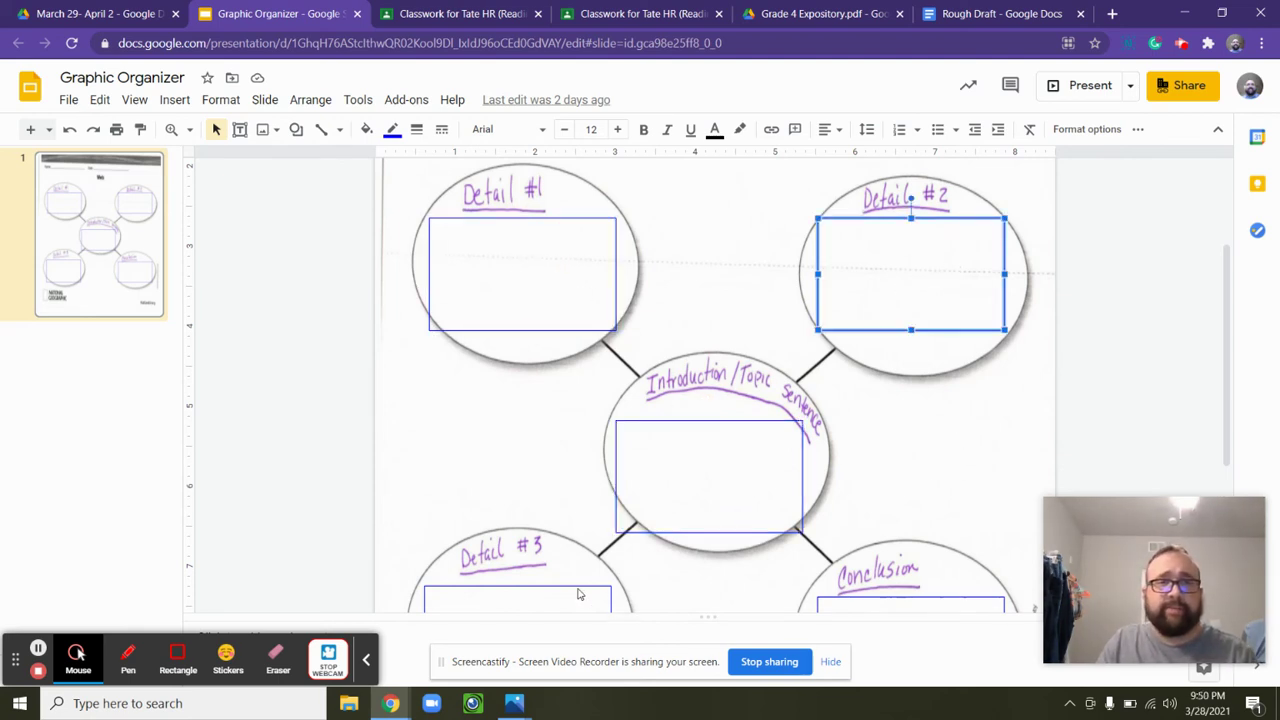
{"action": "left_click", "coordinate": [580, 586]}
{"action": "scroll", "coordinate": [580, 586], "scroll_direction": "down", "scroll_amount": 2}
{"action": "left_click", "coordinate": [894, 474]}
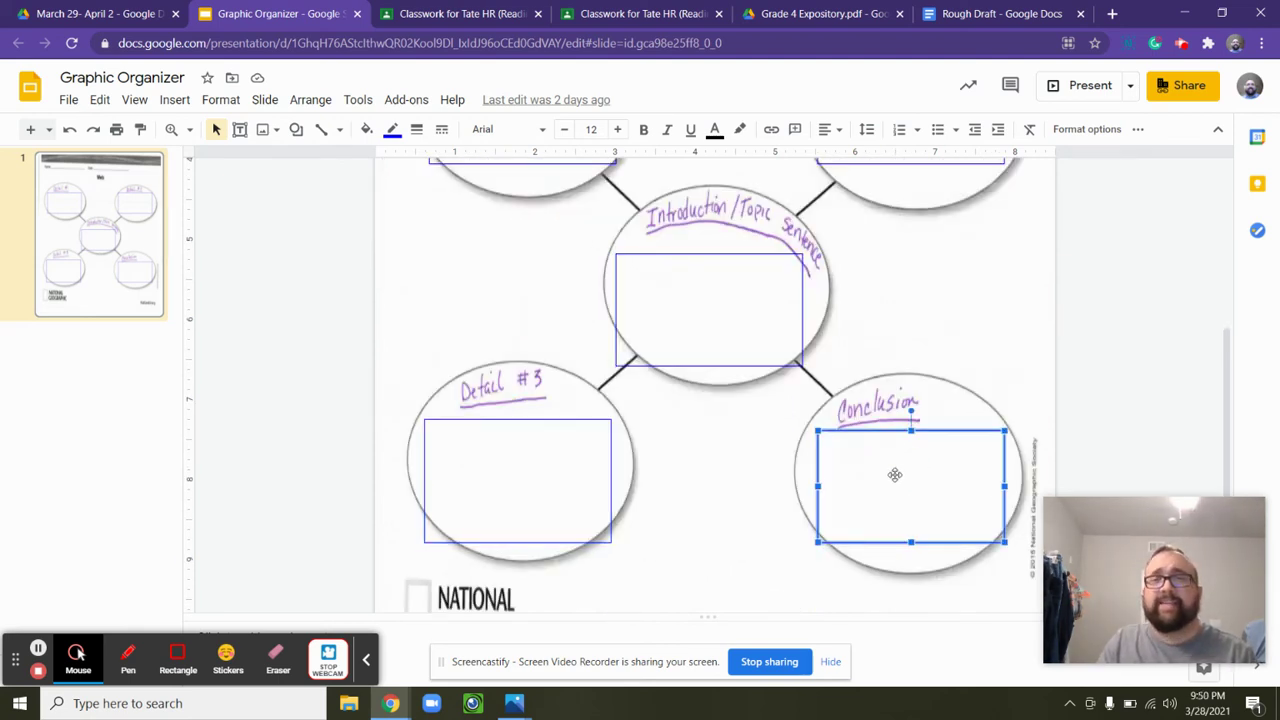
Revisit the text boxes of the three detail circles one after another
{"action": "scroll", "coordinate": [820, 442], "scroll_direction": "up", "scroll_amount": 3}
{"action": "scroll", "coordinate": [820, 477], "scroll_direction": "down", "scroll_amount": 1}
{"action": "left_click", "coordinate": [569, 240]}
{"action": "left_click", "coordinate": [871, 289]}
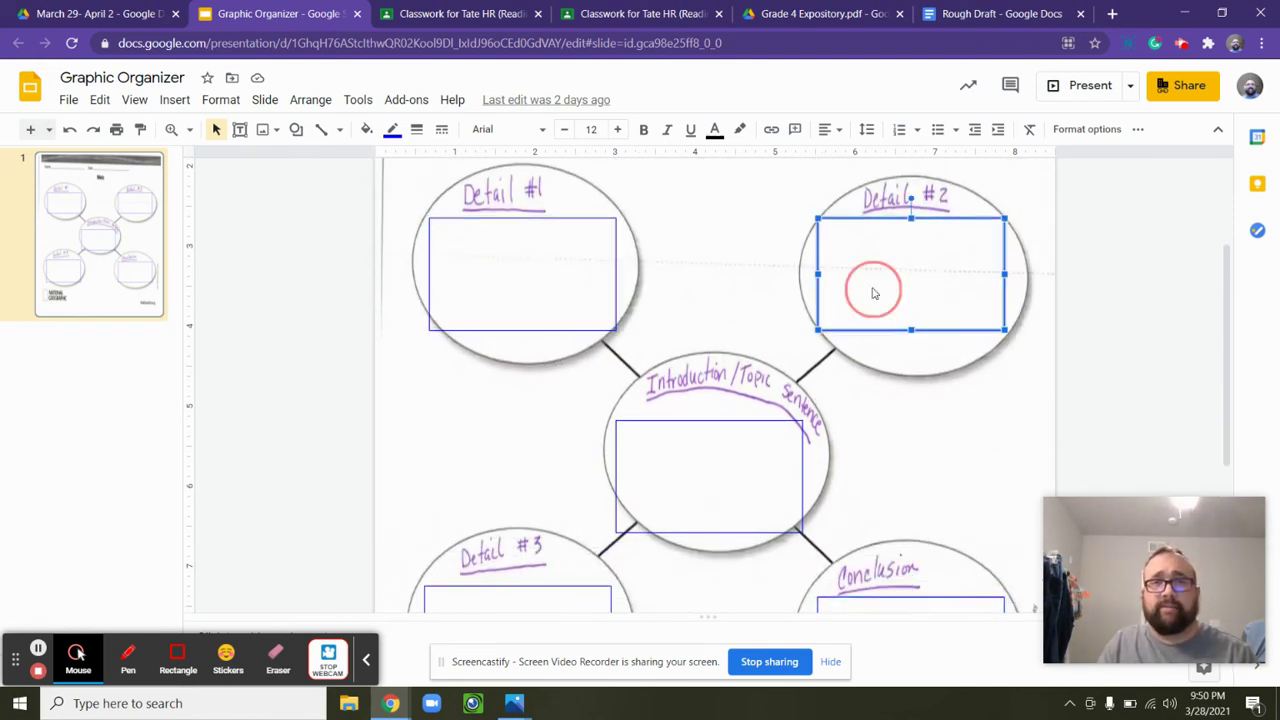
{"action": "left_click", "coordinate": [544, 597]}
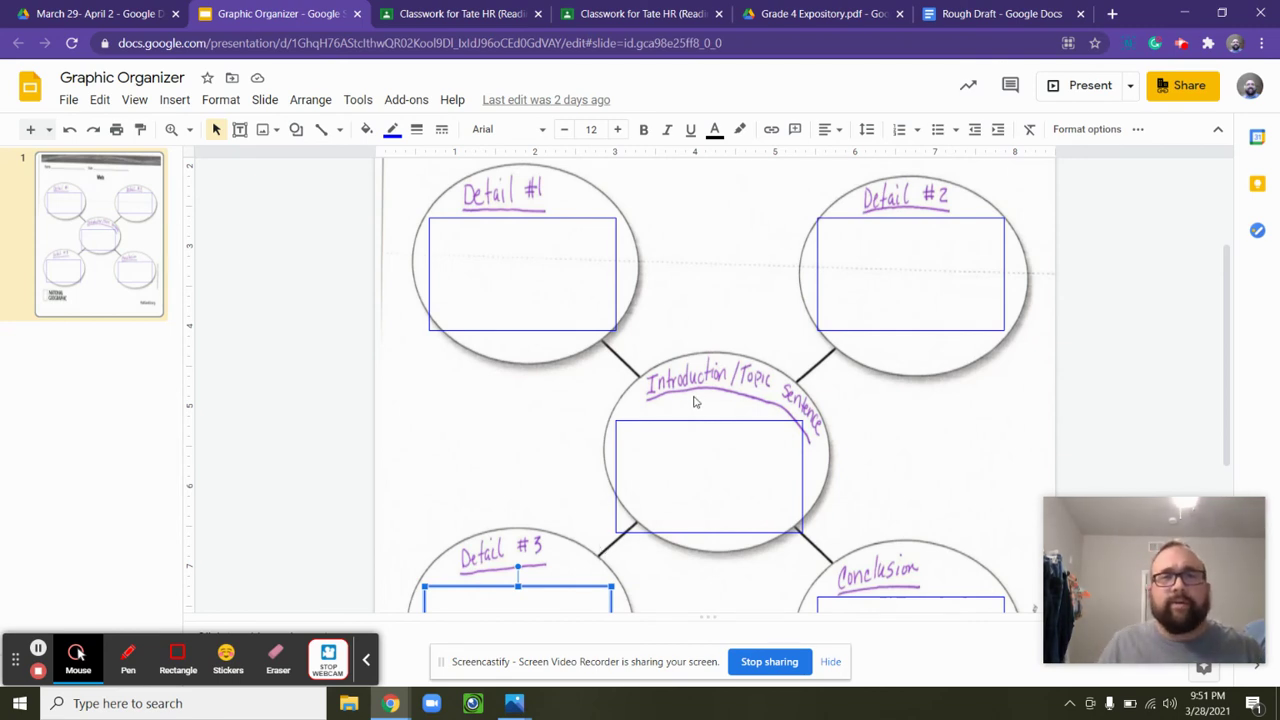
Move the Introduction/Topic Sentence text box slightly upward and begin editing its text
{"action": "left_click", "coordinate": [733, 443]}
{"action": "left_click_drag", "start_coordinate": [733, 449], "coordinate": [728, 434]}
{"action": "left_click", "coordinate": [672, 430]}
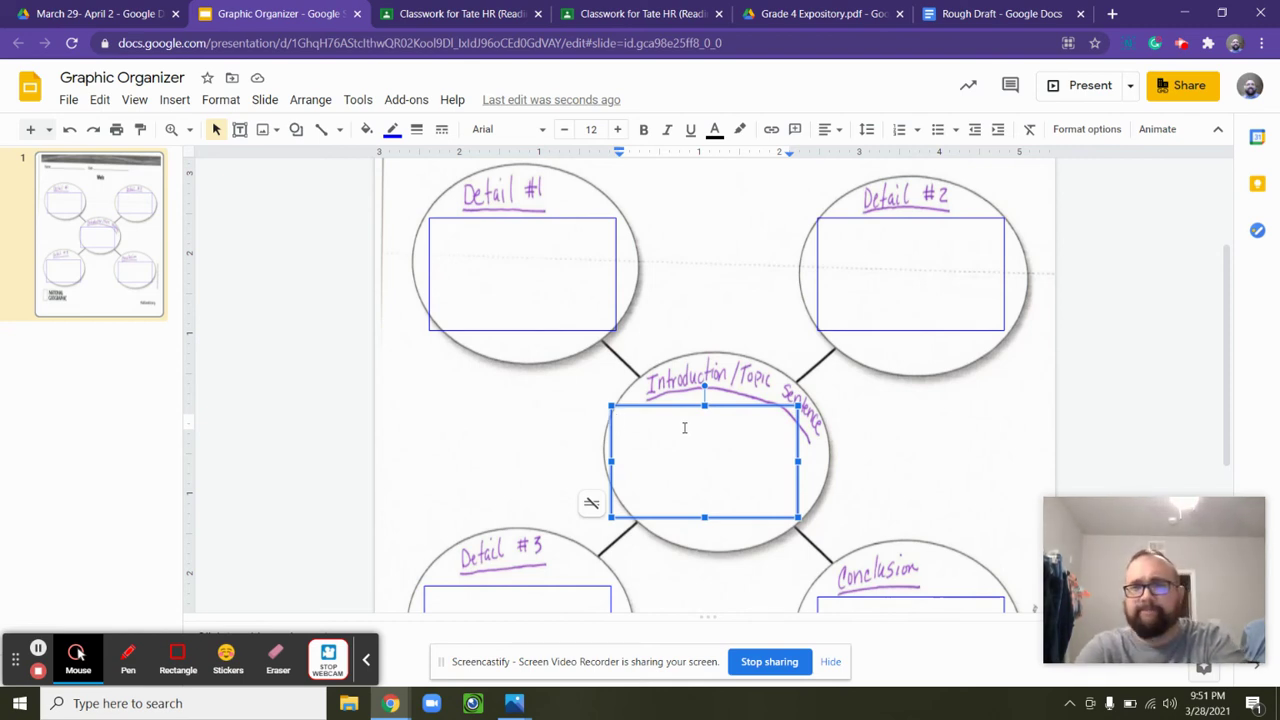
{"action": "type", "text": "My "}
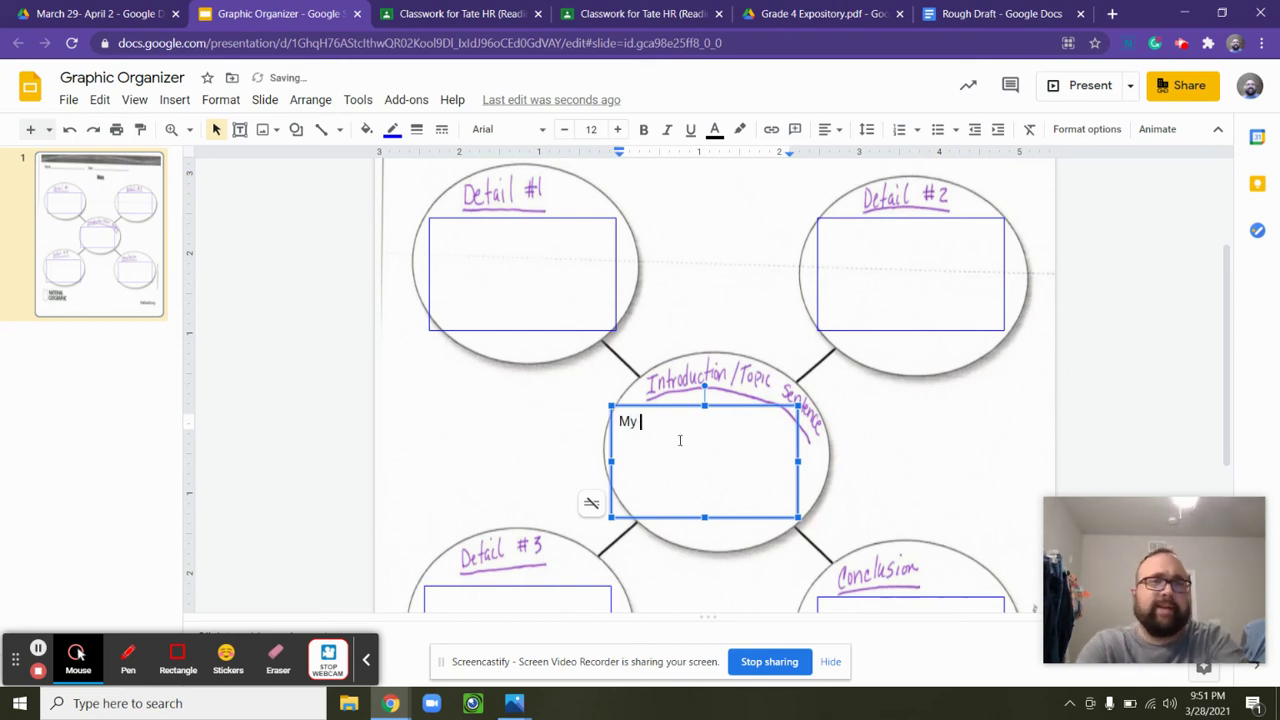
{"action": "type", "text": "mom is"}
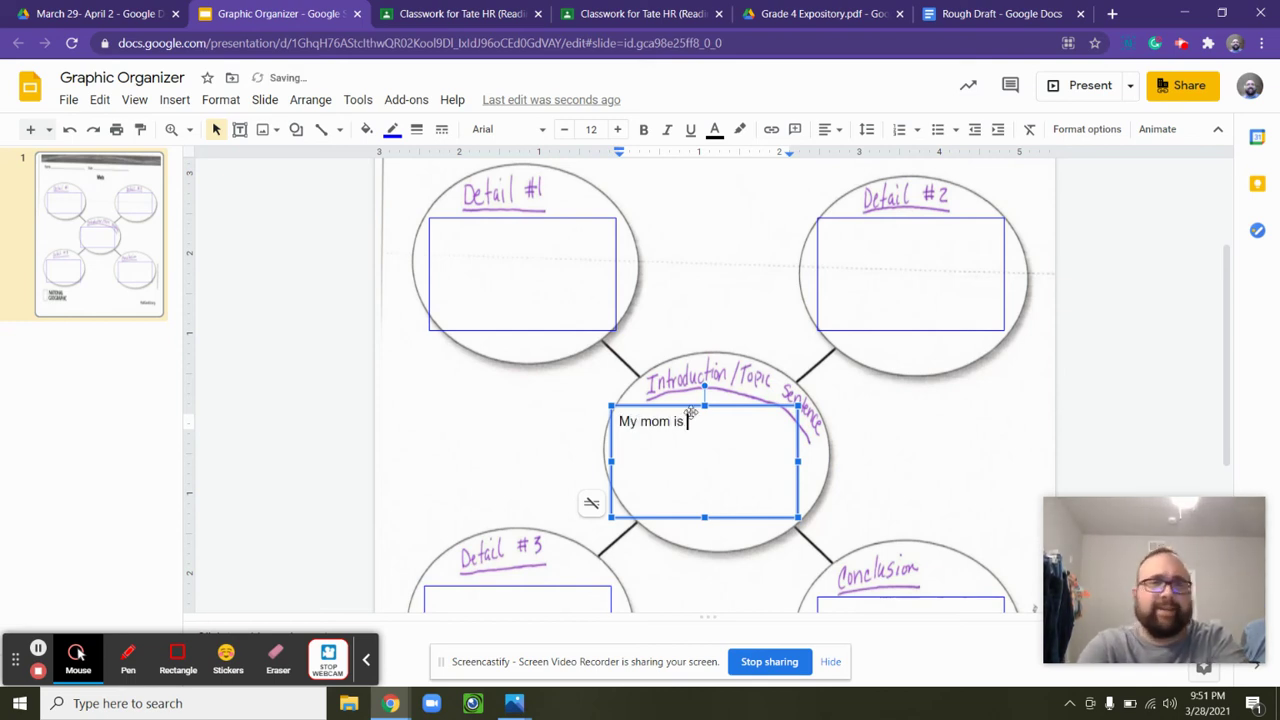
{"action": "type", "text": " the sm"}
{"action": "key", "text": "BackSpace"}
{"action": "key", "text": "BackSpace"}
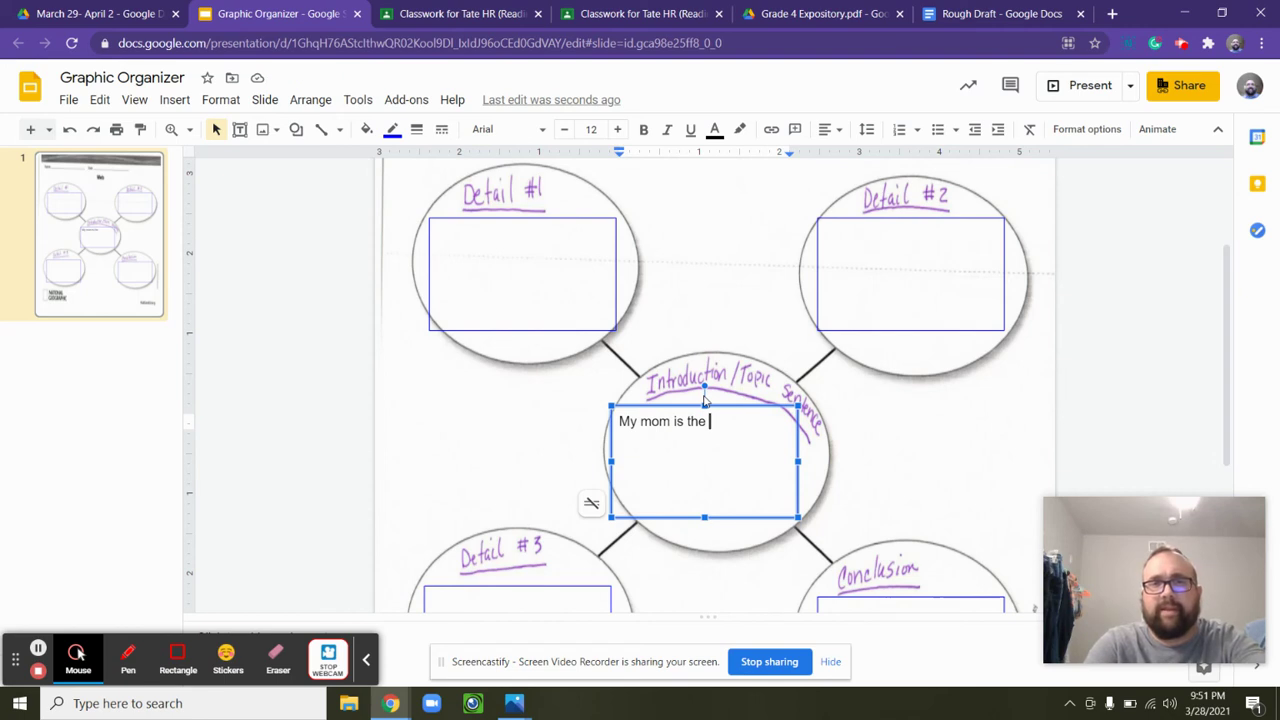
{"action": "type", "text": "most"}
{"action": "key", "text": "BackSpace"}
{"action": "key", "text": "BackSpace"}
{"action": "key", "text": "BackSpace"}
{"action": "key", "text": "BackSpace"}
{"action": "key", "text": "BackSpace"}
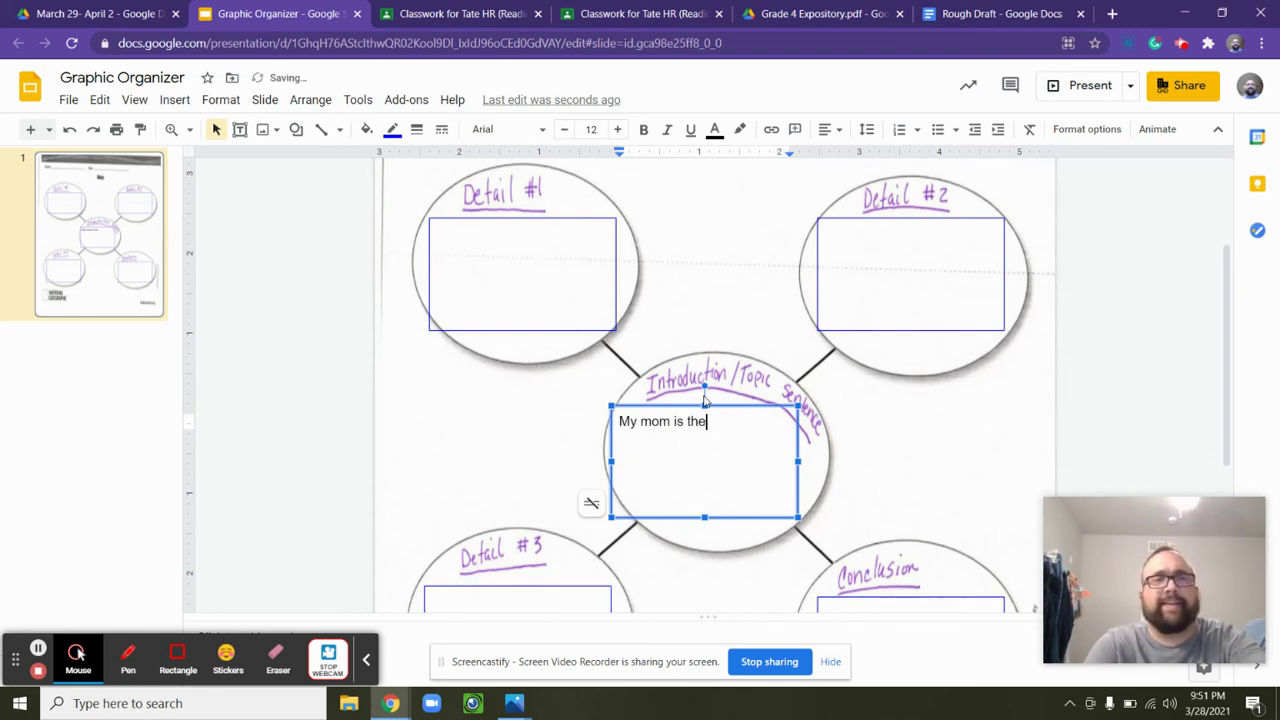
{"action": "key", "text": "BackSpace"}
{"action": "key", "text": "BackSpace"}
{"action": "key", "text": "BackSpace"}
{"action": "key", "text": "BackSpace"}
{"action": "key", "text": "BackSpace"}
{"action": "key", "text": "BackSpace"}
{"action": "key", "text": "BackSpace"}
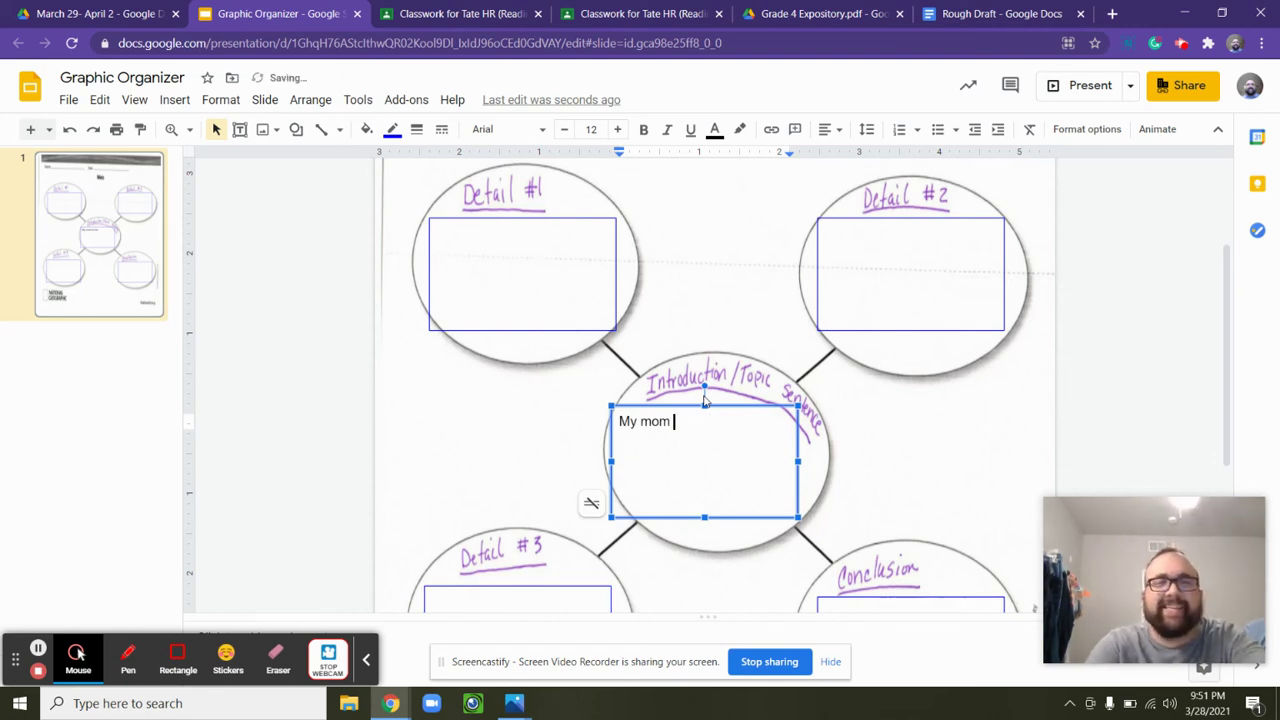
{"action": "key", "text": "BackSpace"}
{"action": "key", "text": "BackSpace"}
{"action": "key", "text": "BackSpace"}
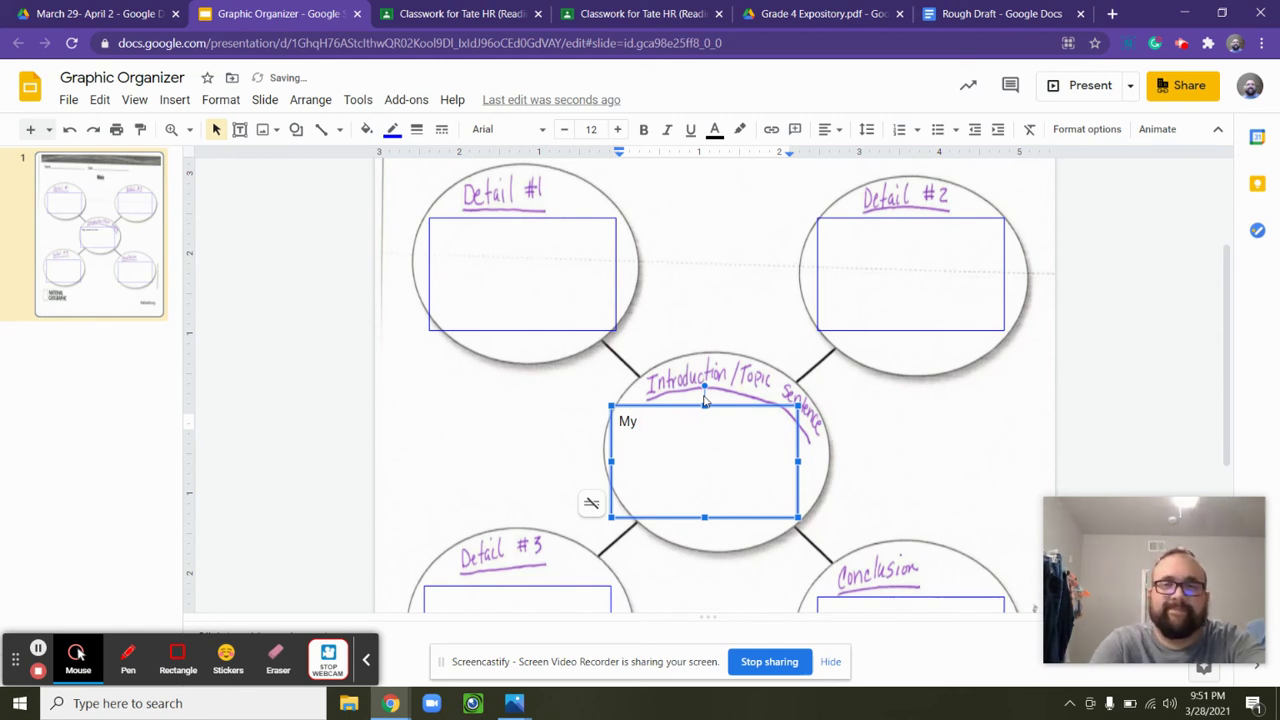
{"action": "type", "text": "mom is "}
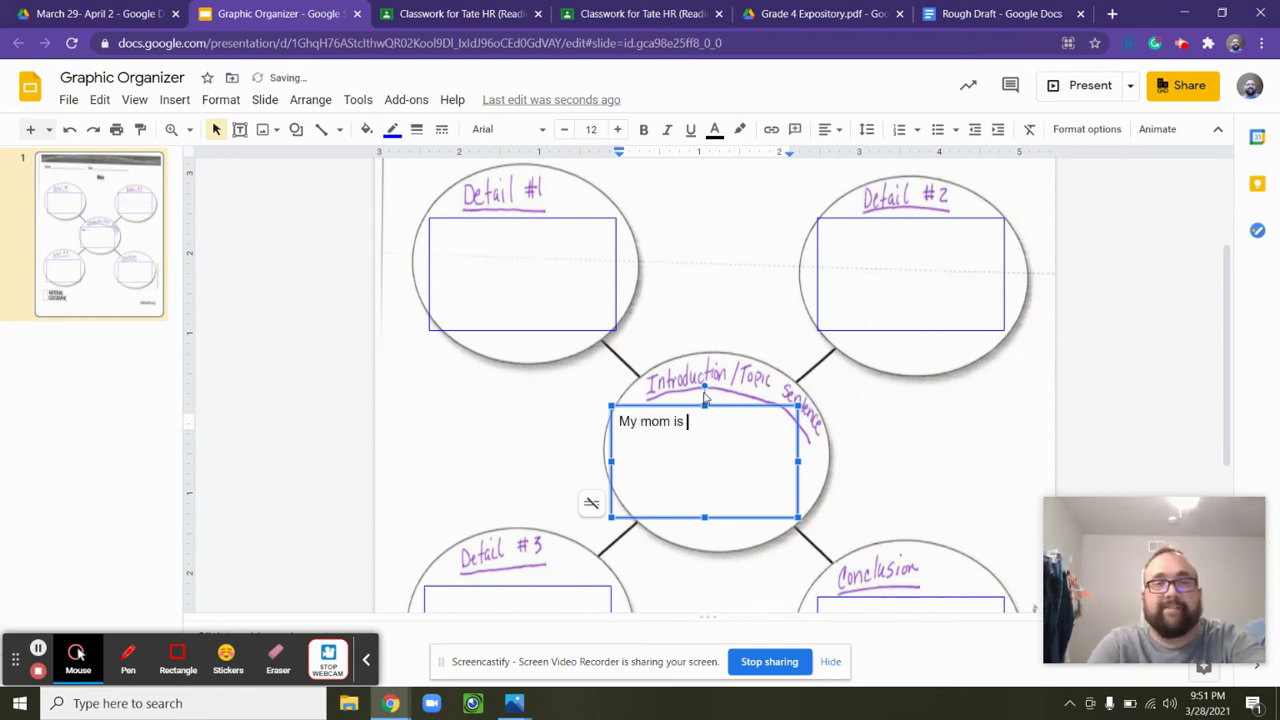
{"action": "type", "text": "t"}
{"action": "key", "text": "BackSpace"}
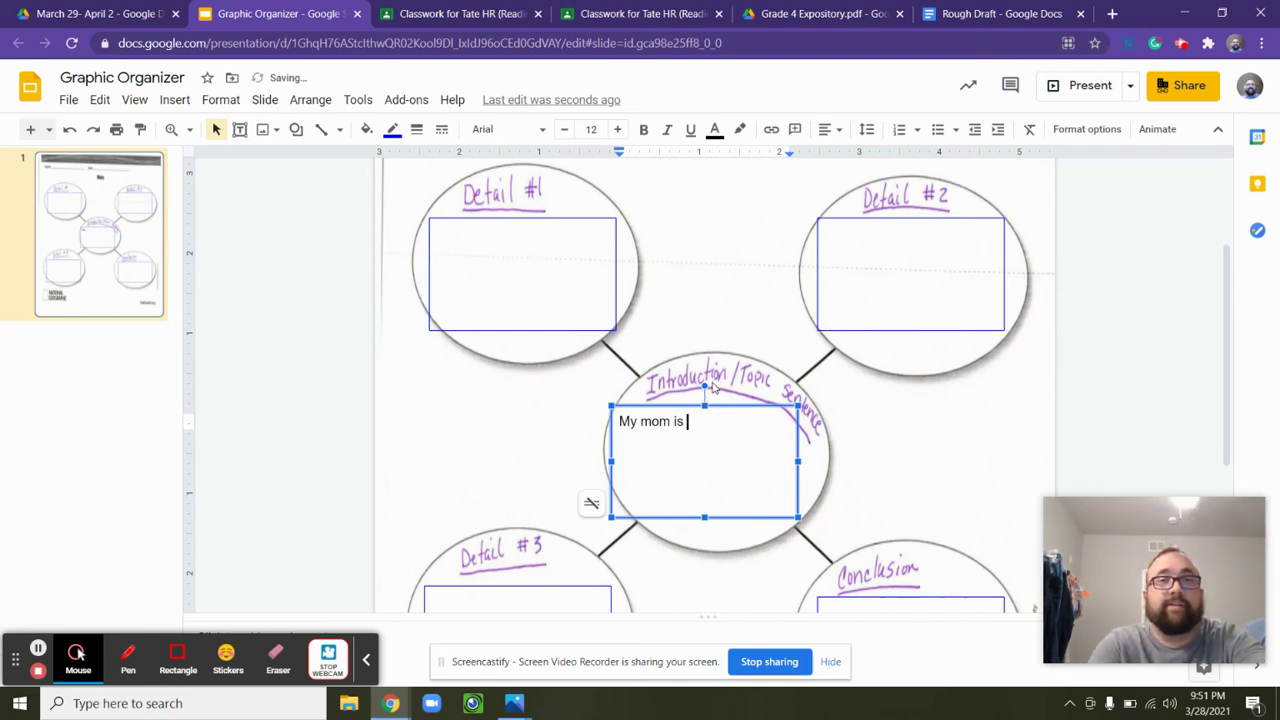
{"action": "type", "text": "so"}
{"action": "key", "text": "BackSpace"}
{"action": "key", "text": "BackSpace"}
{"action": "key", "text": "BackSpace"}
{"action": "key", "text": "BackSpace"}
{"action": "key", "text": "BackSpace"}
{"action": "key", "text": "BackSpace"}
{"action": "key", "text": "BackSpace"}
{"action": "key", "text": "BackSpace"}
{"action": "key", "text": "BackSpace"}
{"action": "key", "text": "BackSpace"}
{"action": "key", "text": "BackSpace"}
{"action": "key", "text": "BackSpace"}
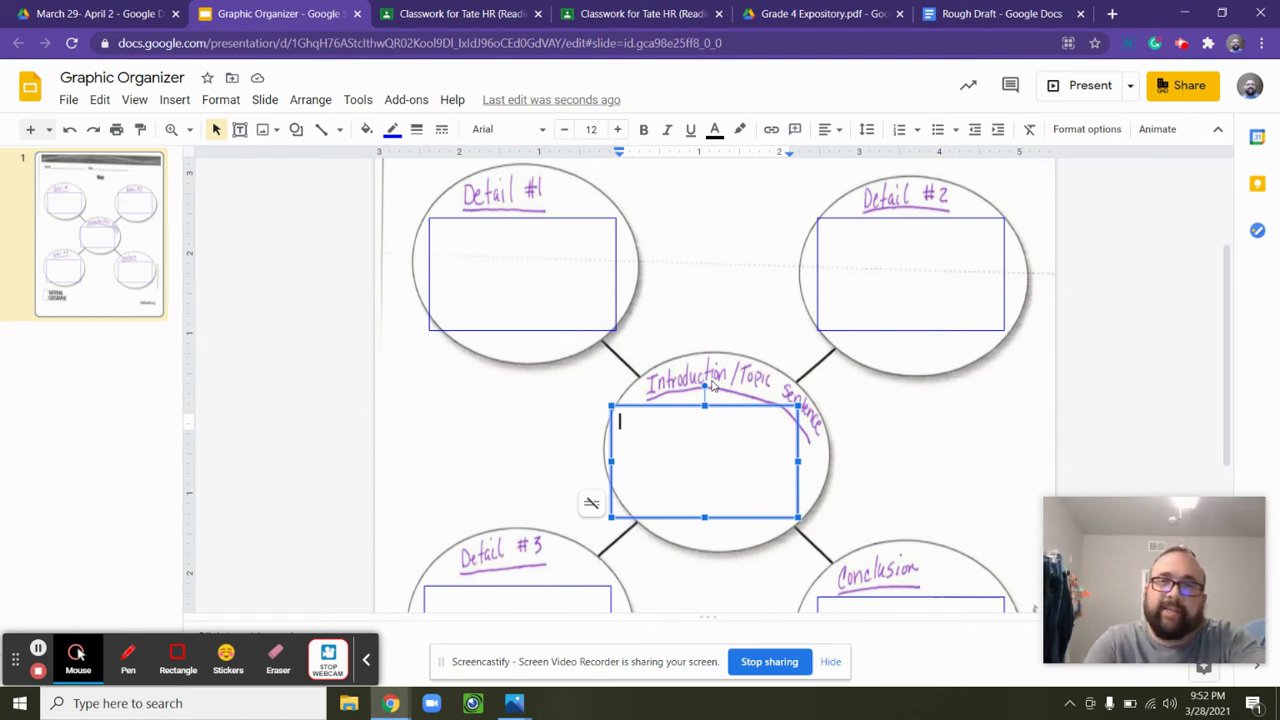
Write the opening question "Did you know that my mom is awesome?" in the Introduction/Topic Sentence text box
{"action": "type", "text": "Did you know,"}
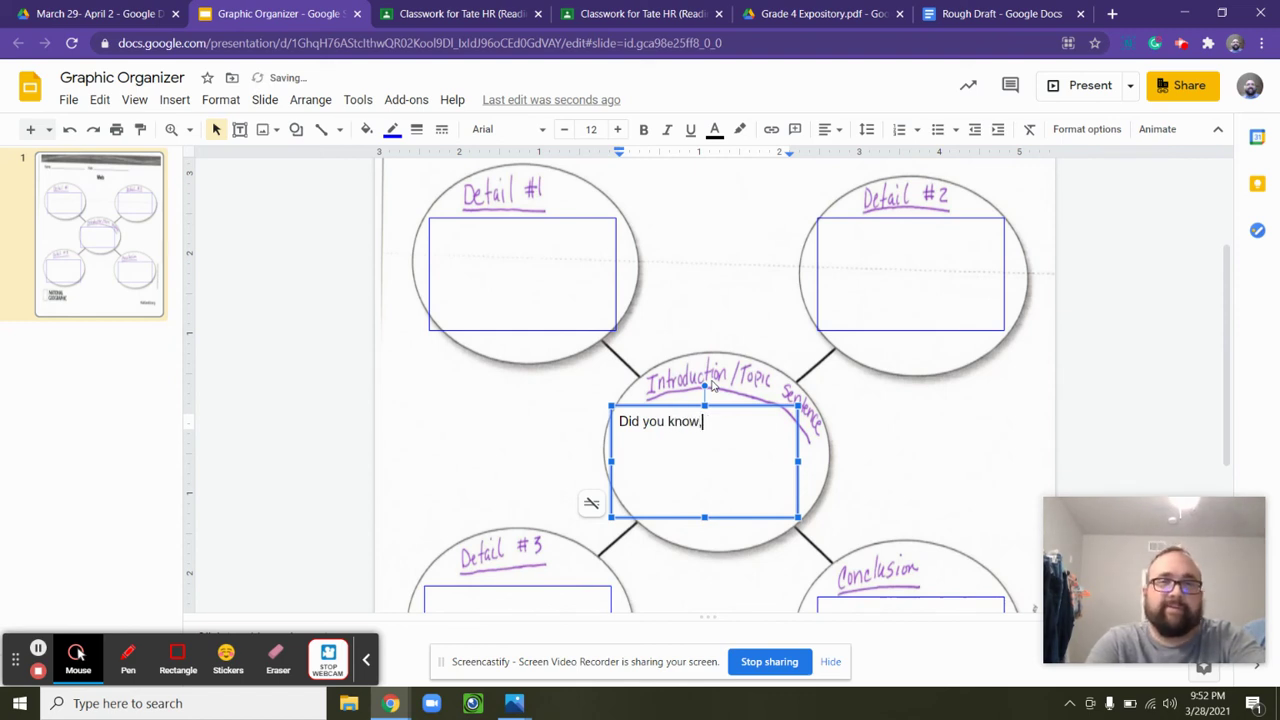
{"action": "key", "text": "BackSpace"}
{"action": "type", "text": "that my "}
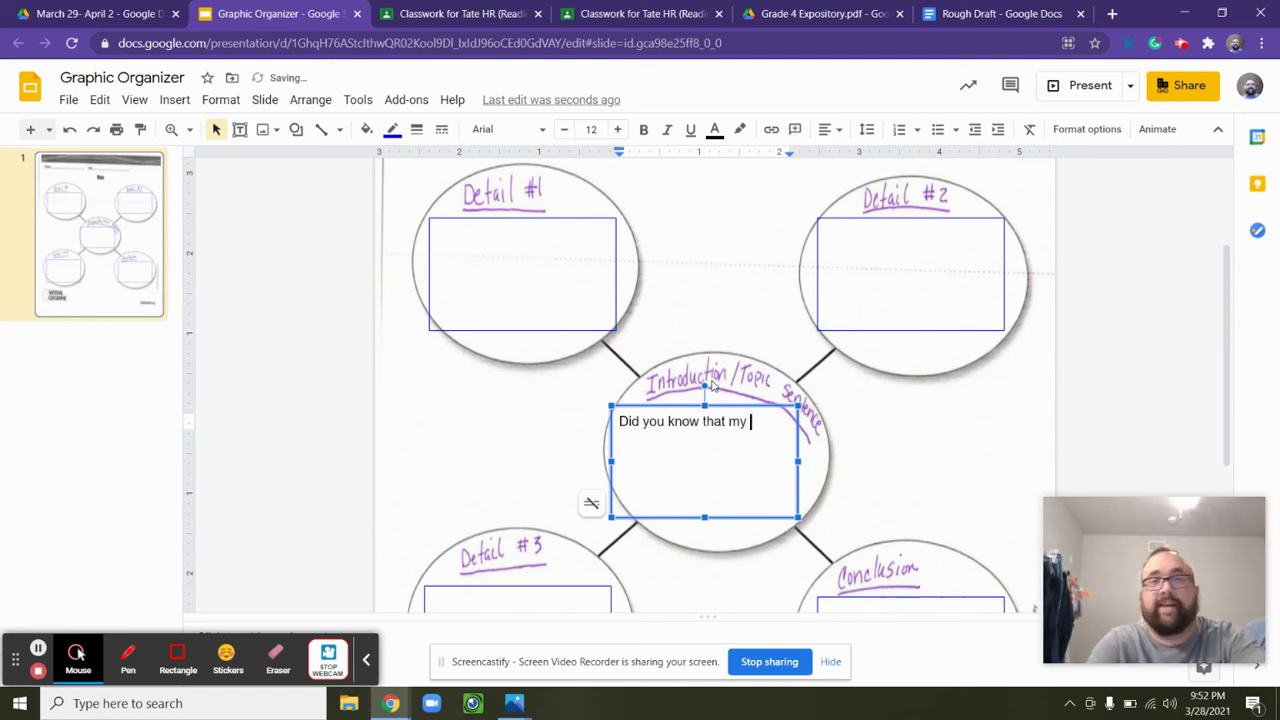
{"action": "type", "text": "mom is a"}
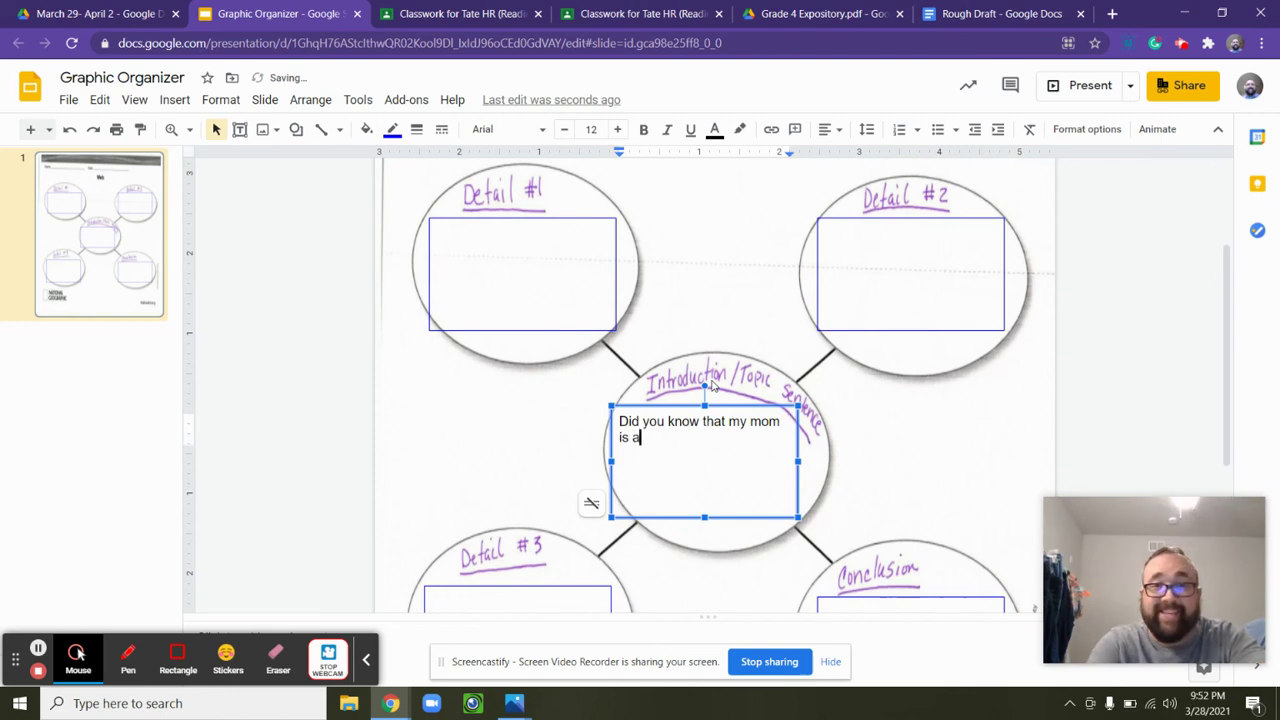
{"action": "type", "text": "wesome."}
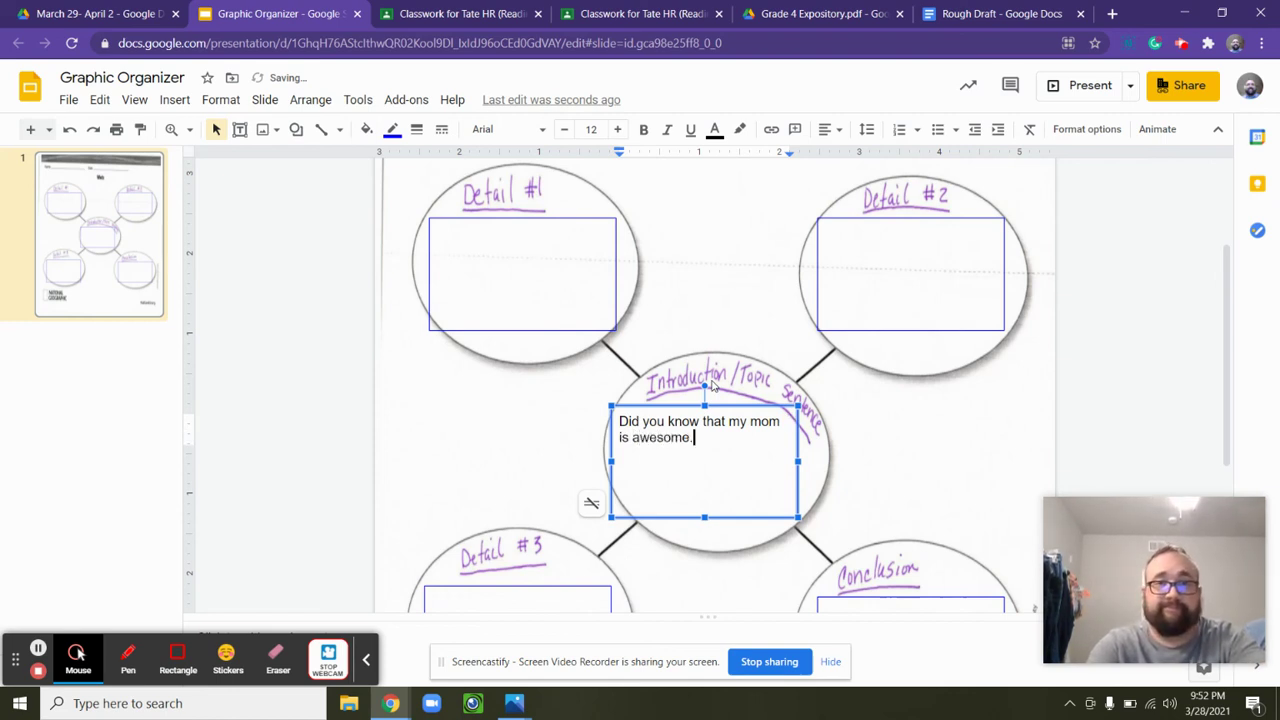
{"action": "key", "text": "BackSpace"}
{"action": "type", "text": "?"}
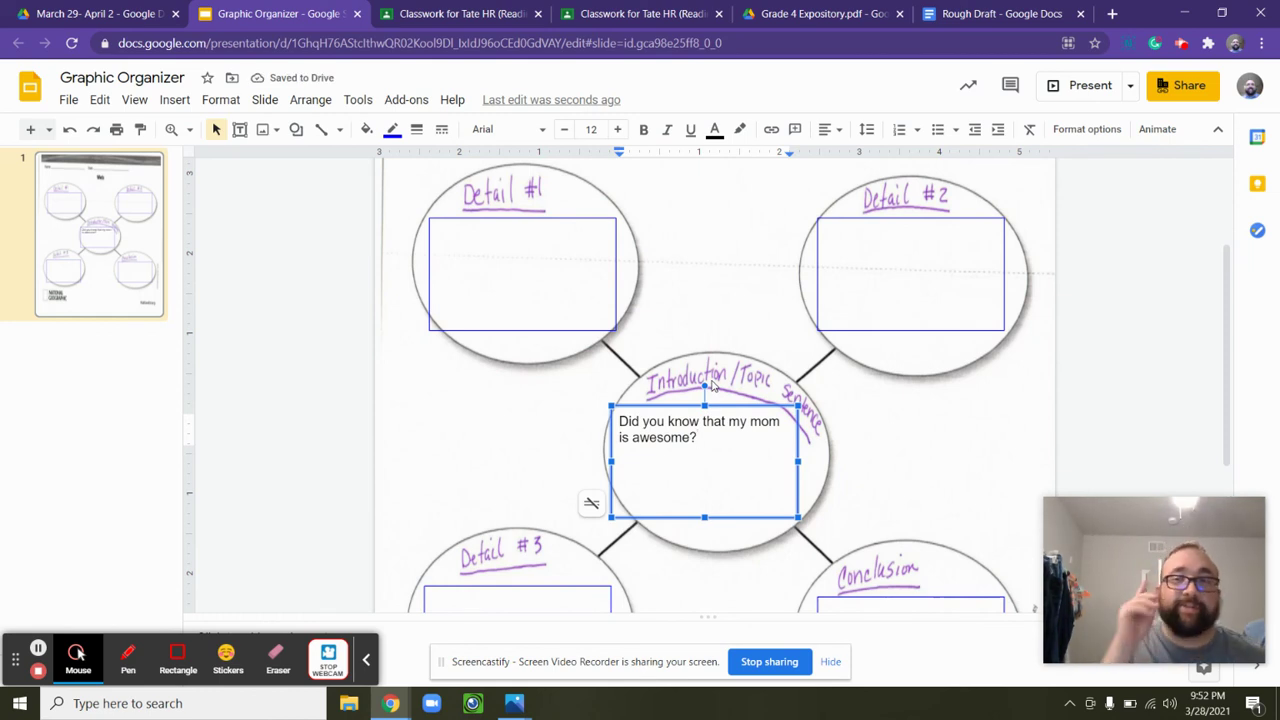
Continue the introduction after the opening question with the sentence "She is the most special person in my life."
{"action": "type", "text": "  She is the mos"}
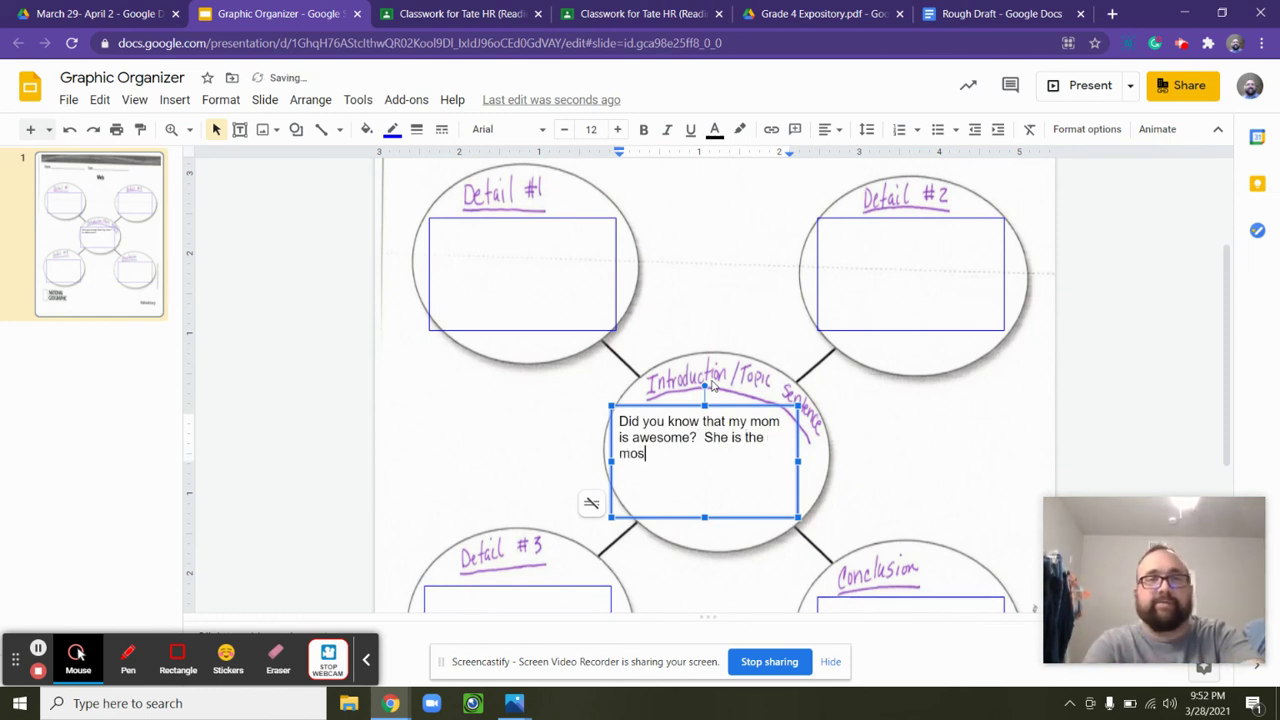
{"action": "type", "text": "t special "}
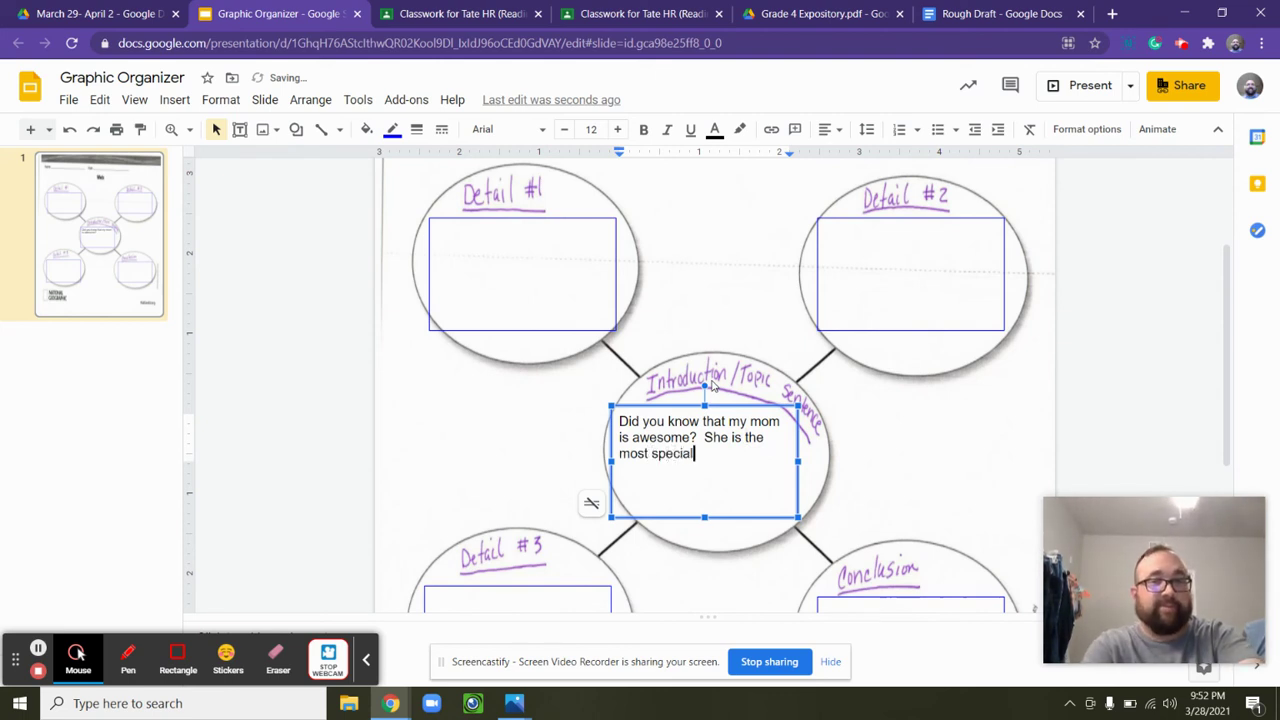
{"action": "type", "text": "pers"}
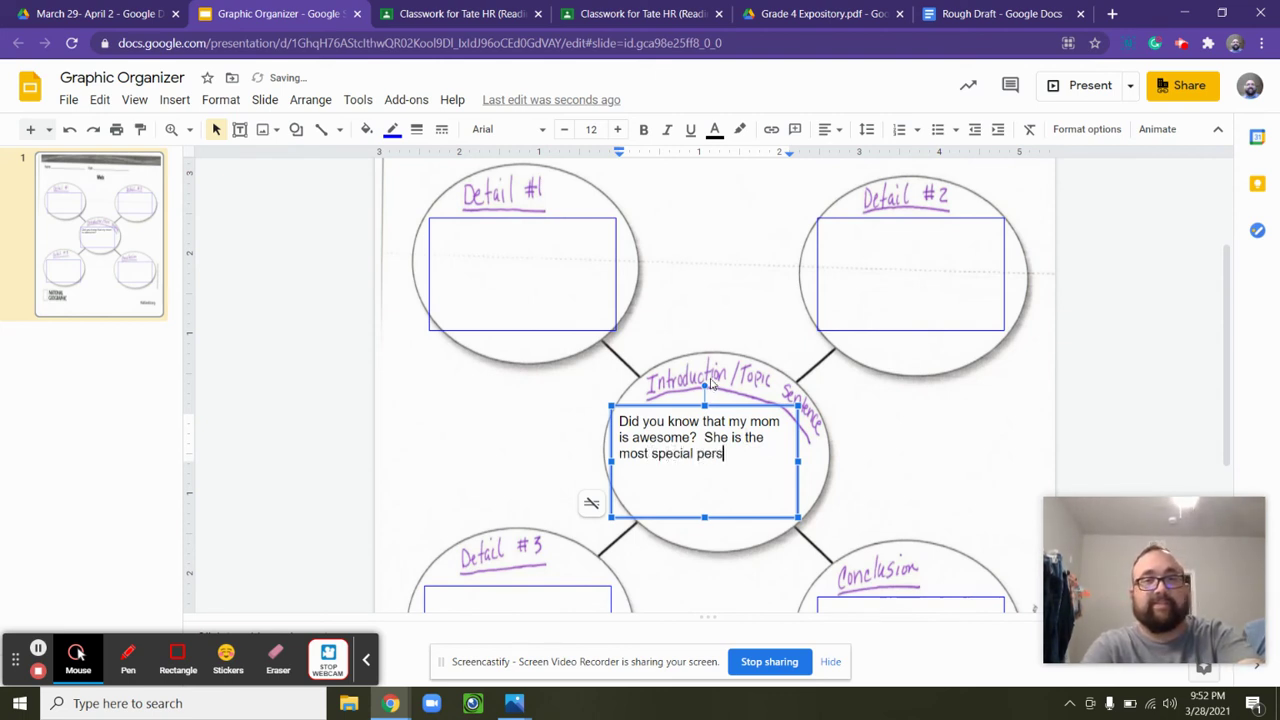
{"action": "type", "text": "on in my"}
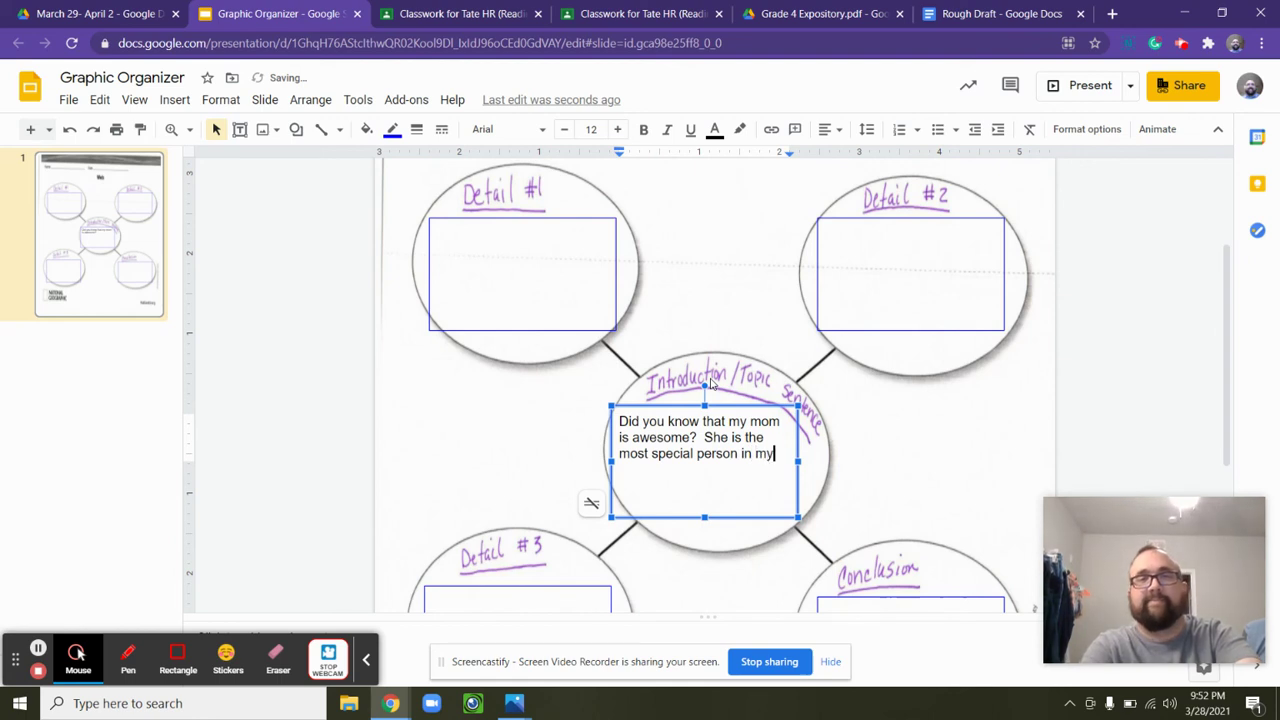
{"action": "type", "text": " life."}
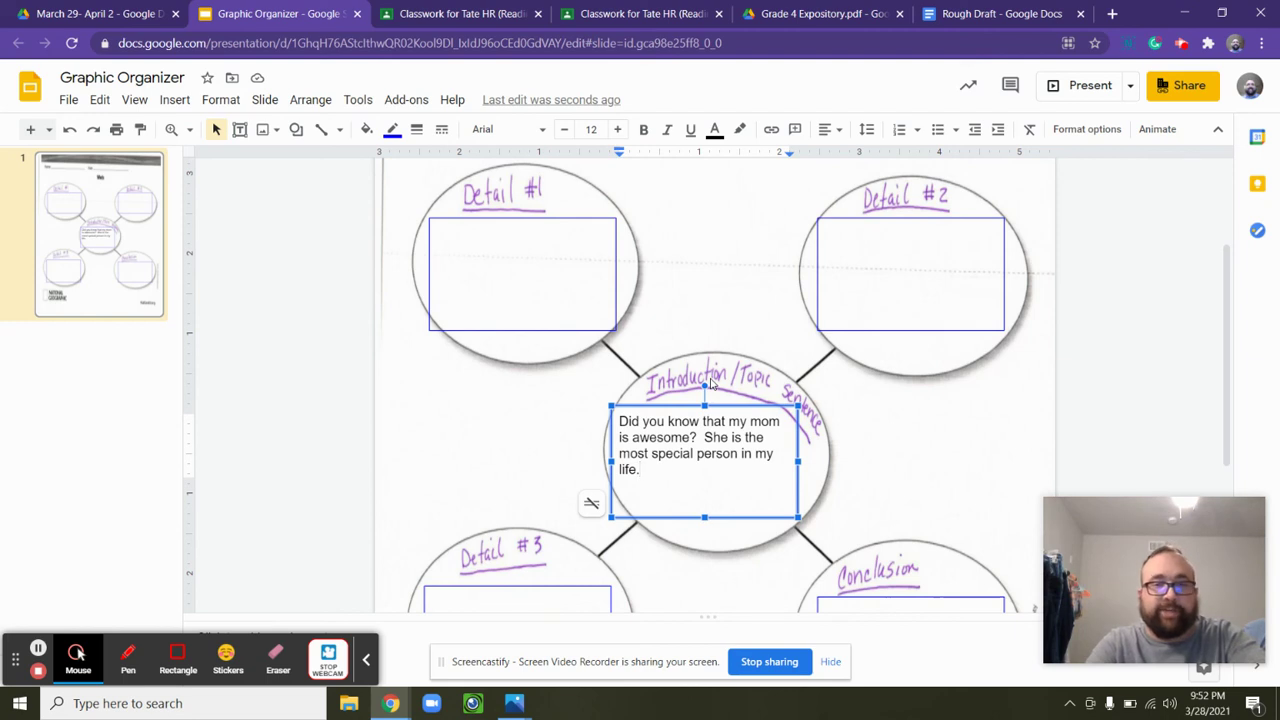
Add the first reason on a new line below the introduction sentences: "-We like the same things"
{"action": "key", "text": "Return"}
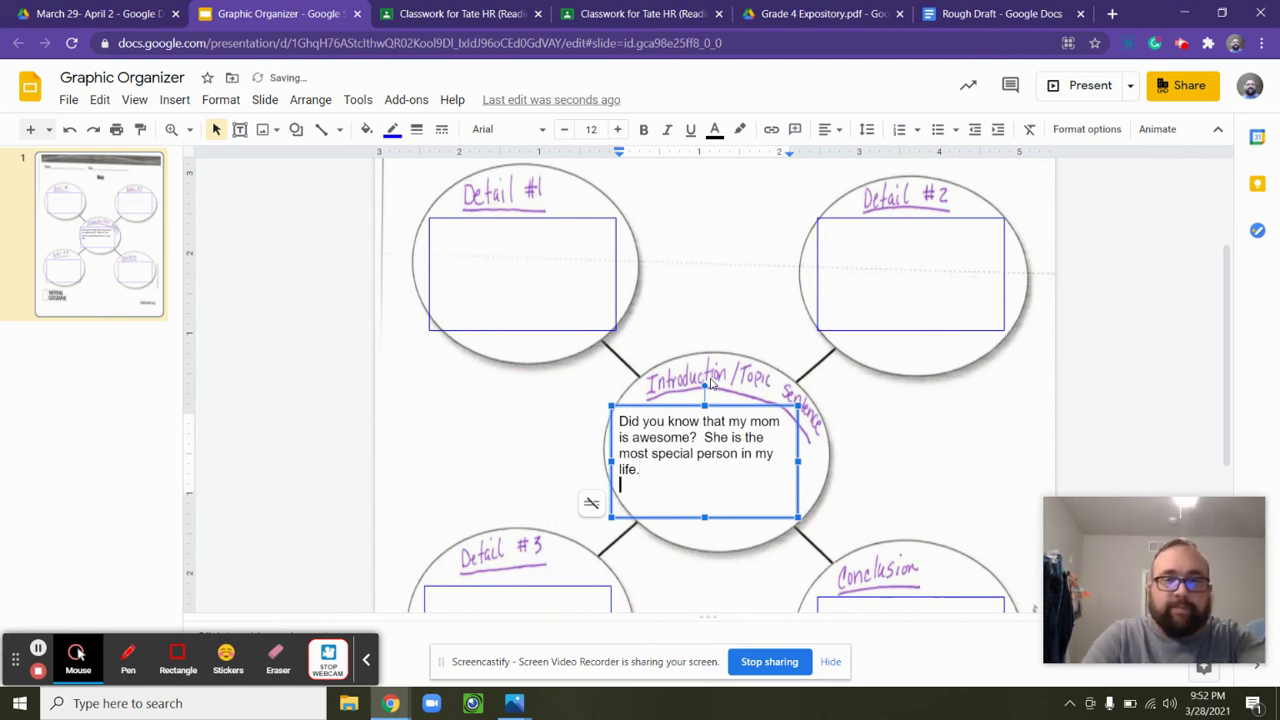
{"action": "type", "text": "0"}
{"action": "key", "text": "BackSpace"}
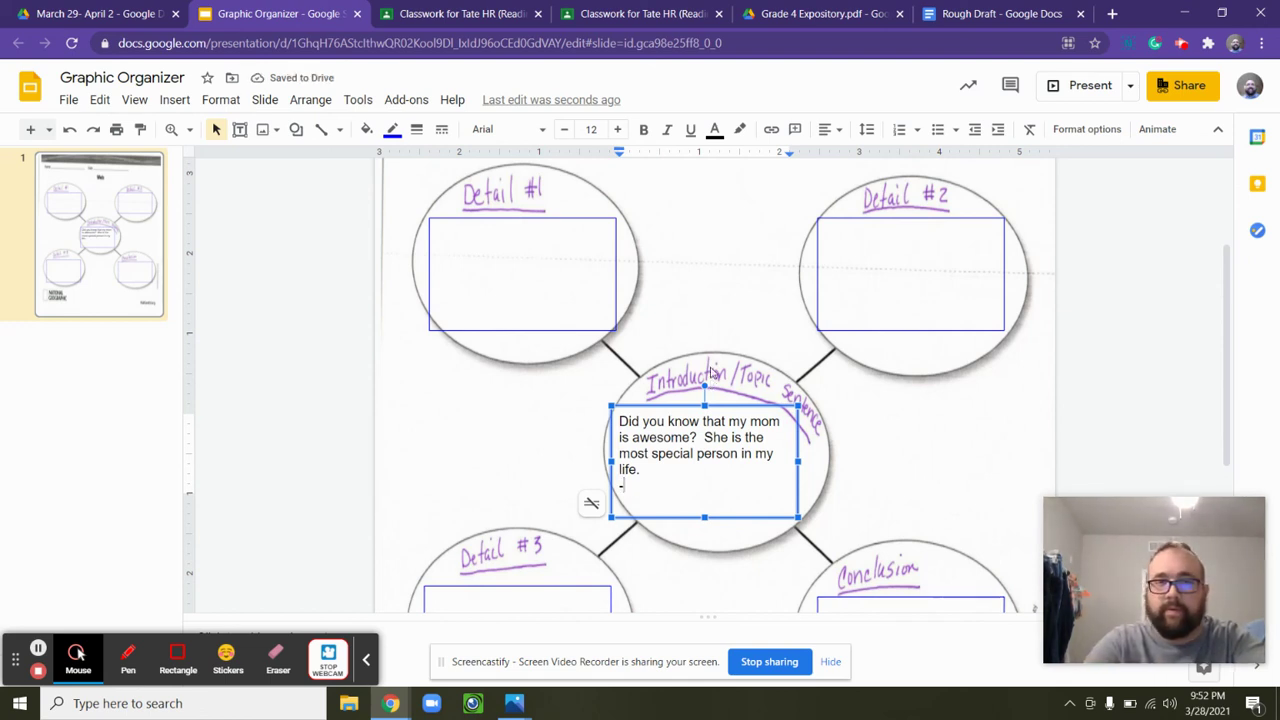
{"action": "type", "text": "-W"}
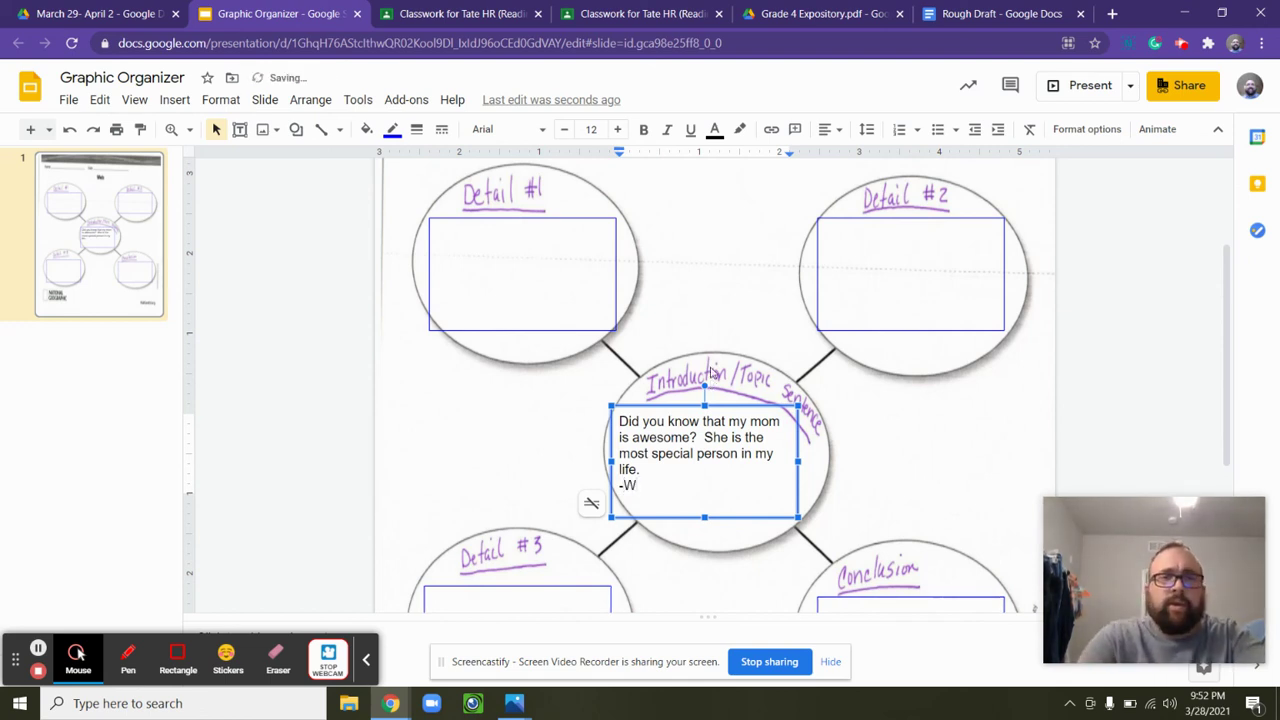
{"action": "type", "text": "e like "}
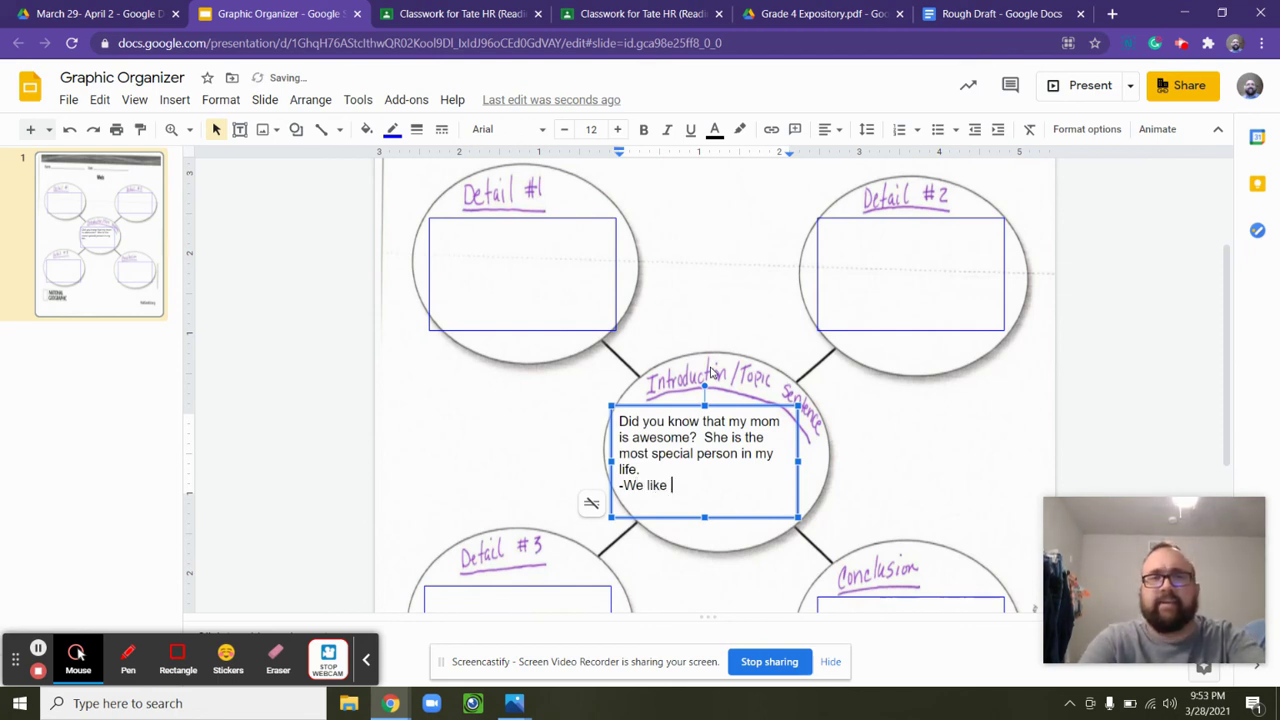
{"action": "type", "text": "the same thin"}
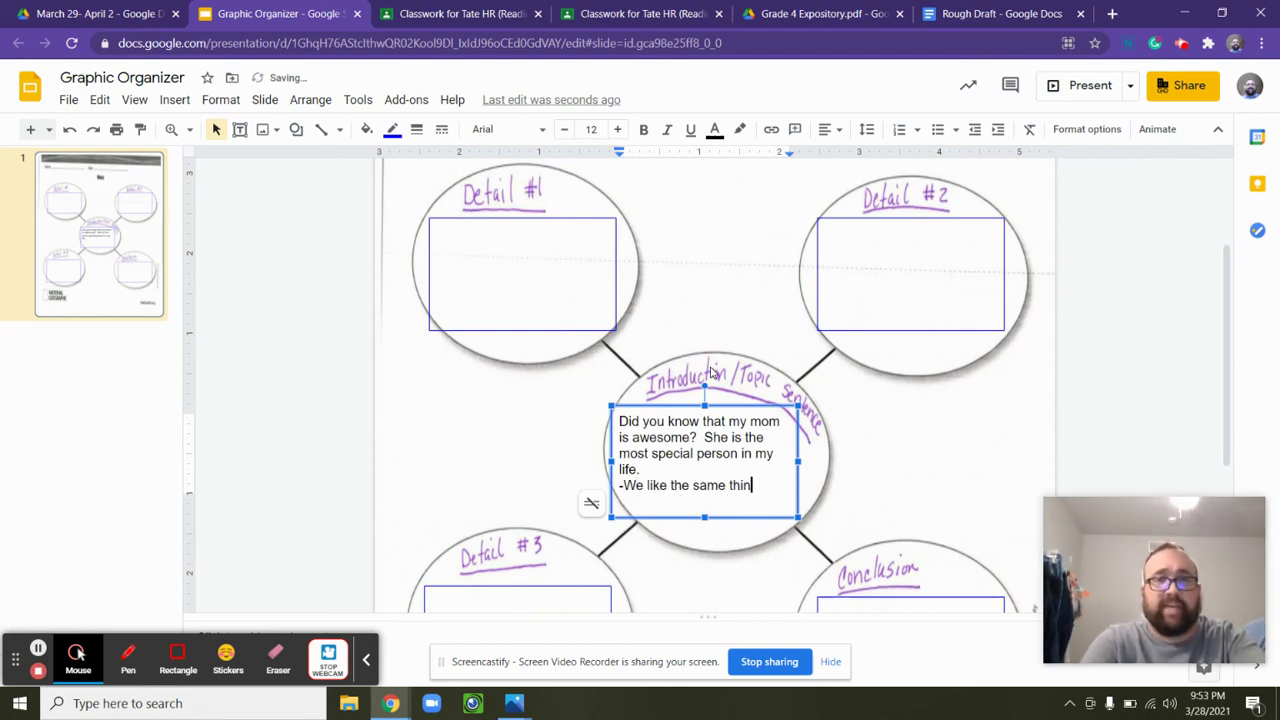
{"action": "type", "text": "gs"}
Add the second reason on its own line in the introduction: "-She is always there for me."
{"action": "key", "text": "Return"}
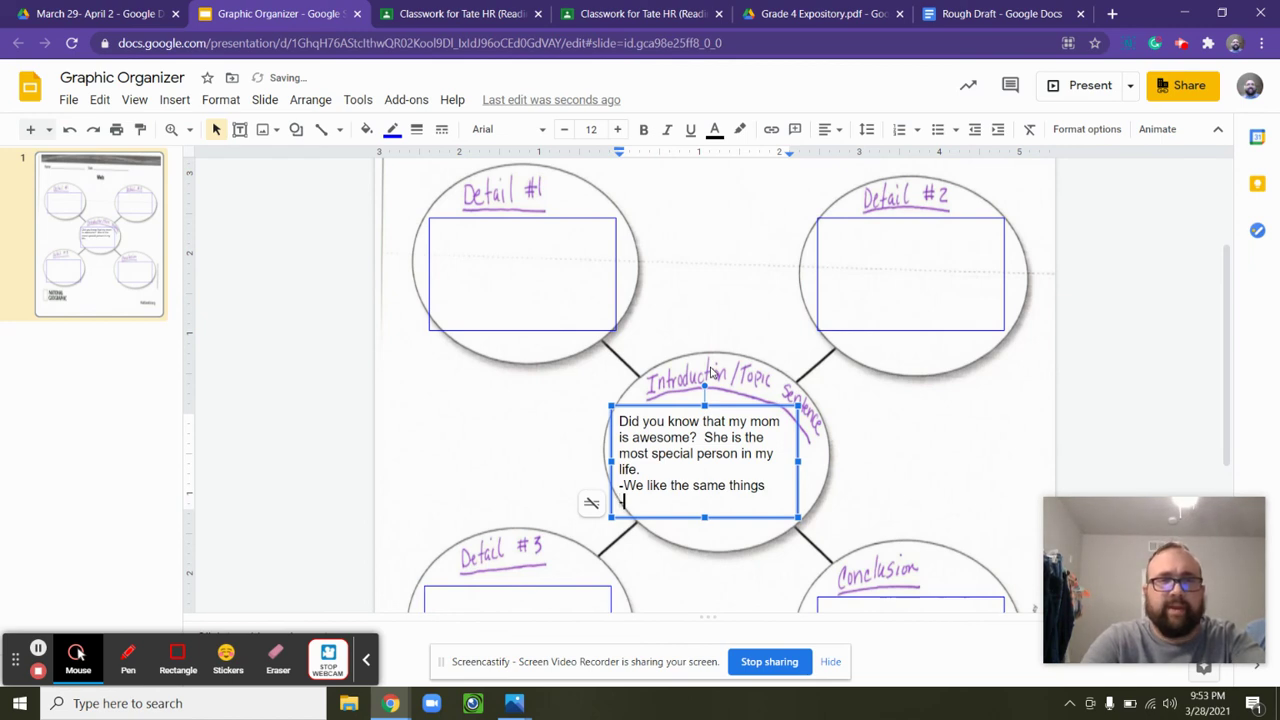
{"action": "type", "text": "-"}
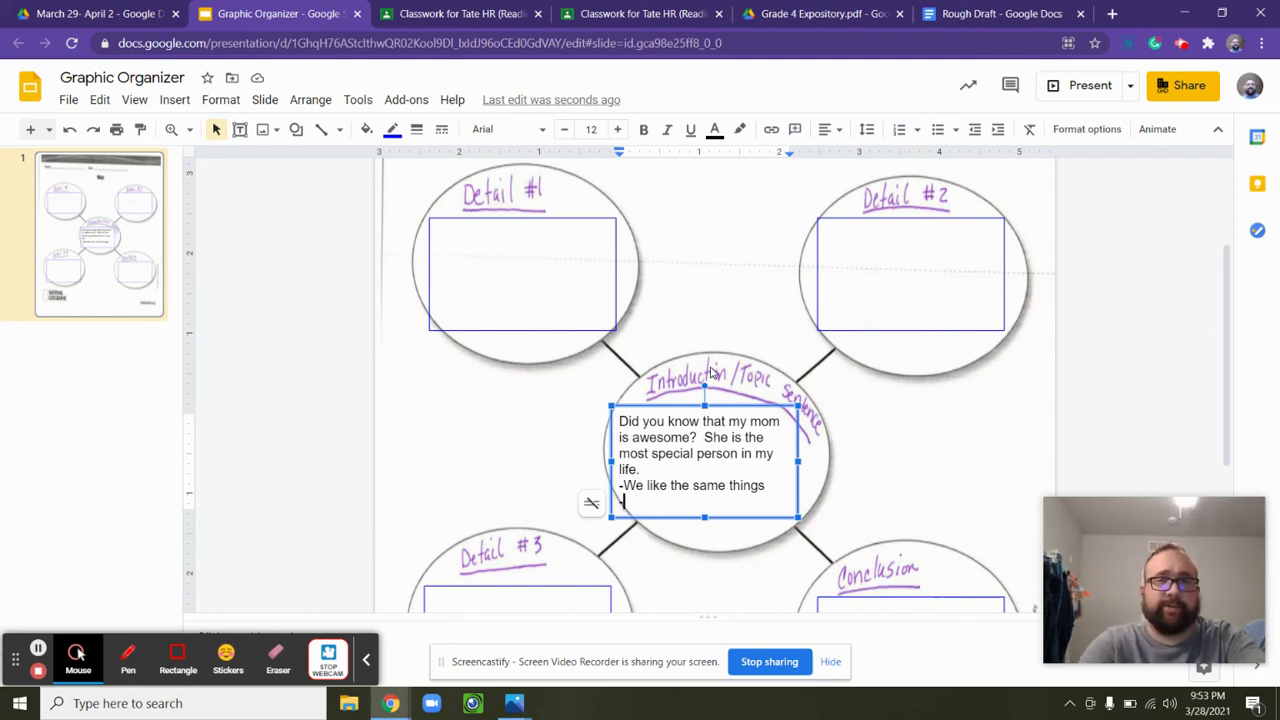
{"action": "type", "text": "She is "}
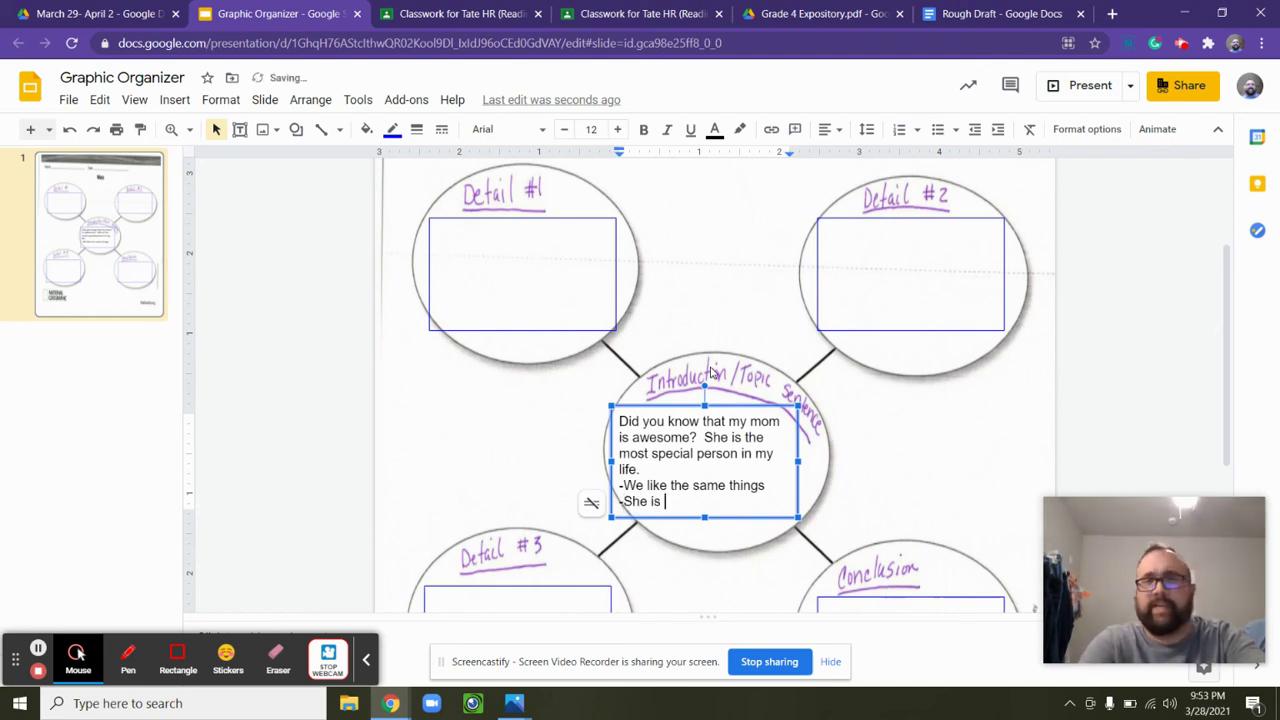
{"action": "type", "text": "always the"}
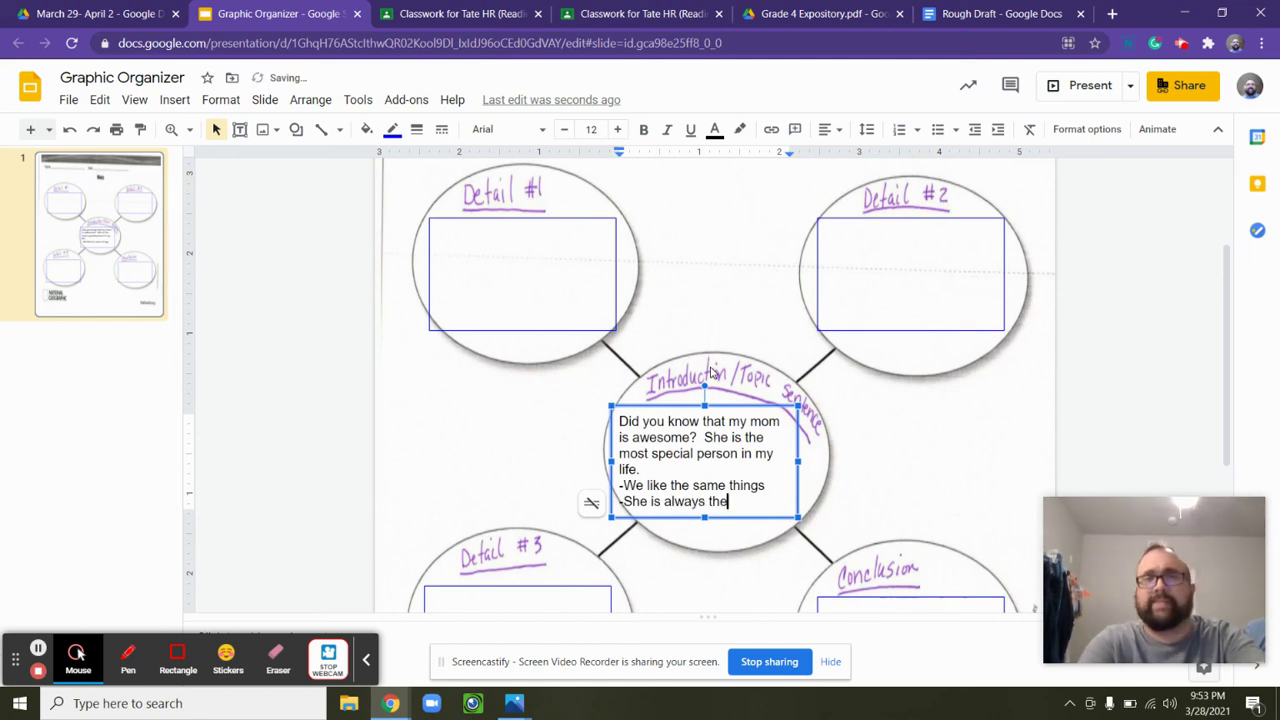
{"action": "type", "text": "re for me."}
Add the third reason on its own line in the introduction: "-She is the most caring person I know."
{"action": "key", "text": "Return"}
{"action": "type", "text": "-She "}
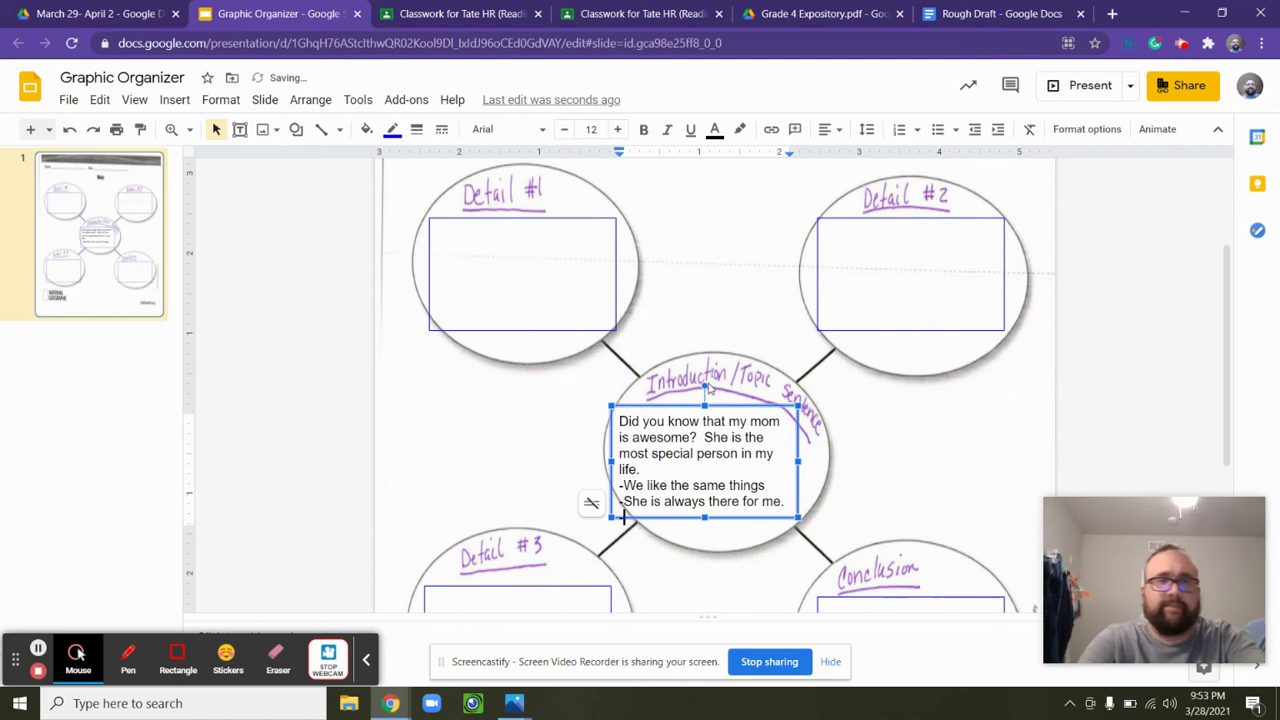
{"action": "type", "text": "is "}
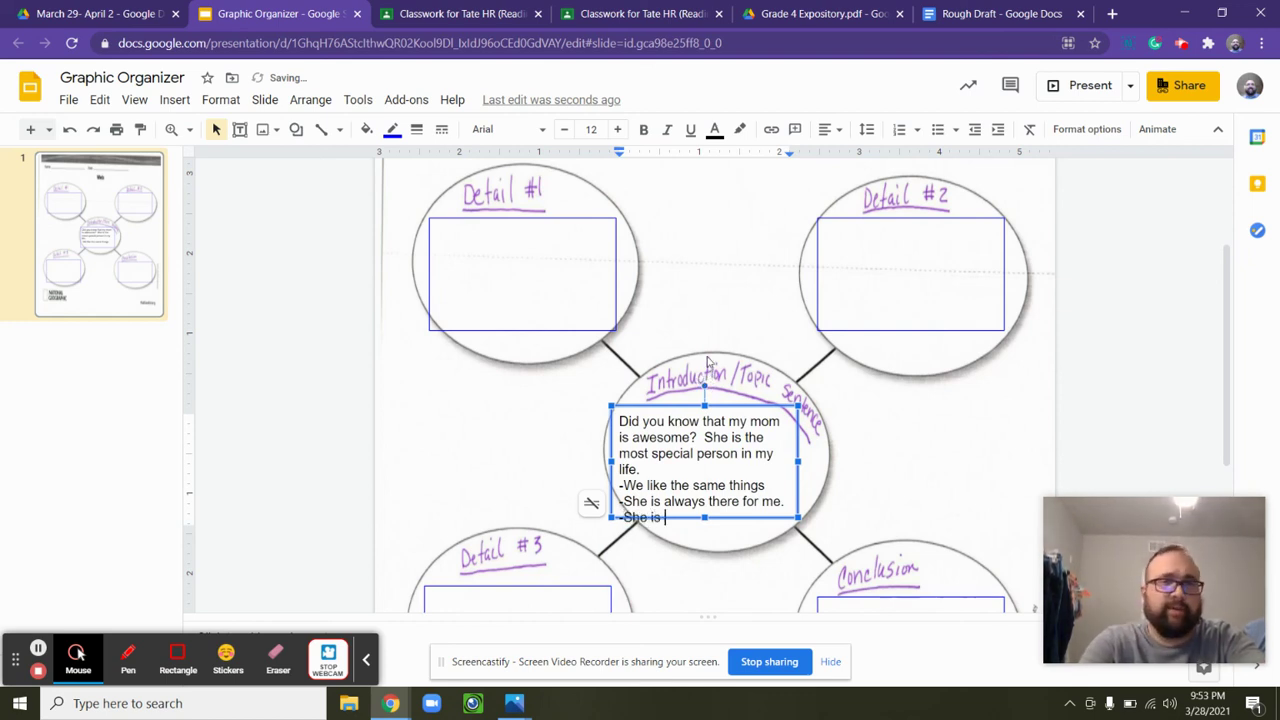
{"action": "type", "text": "the most car"}
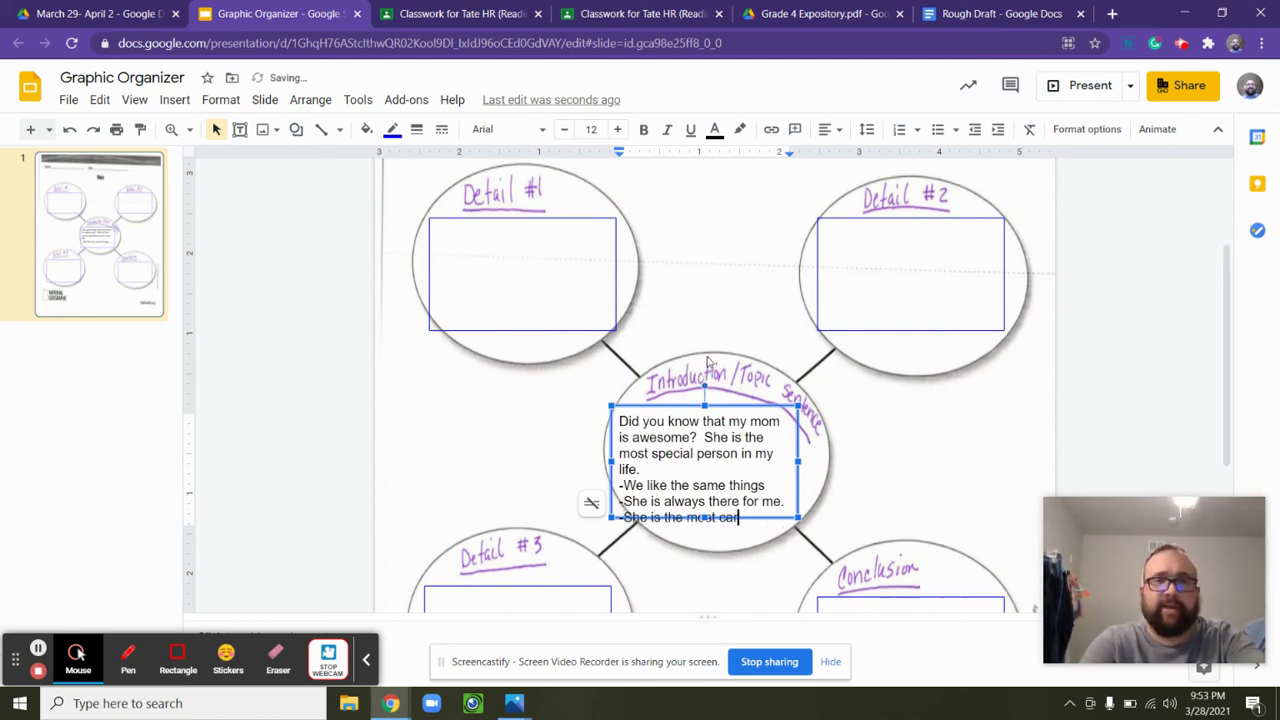
{"action": "type", "text": "ing person "}
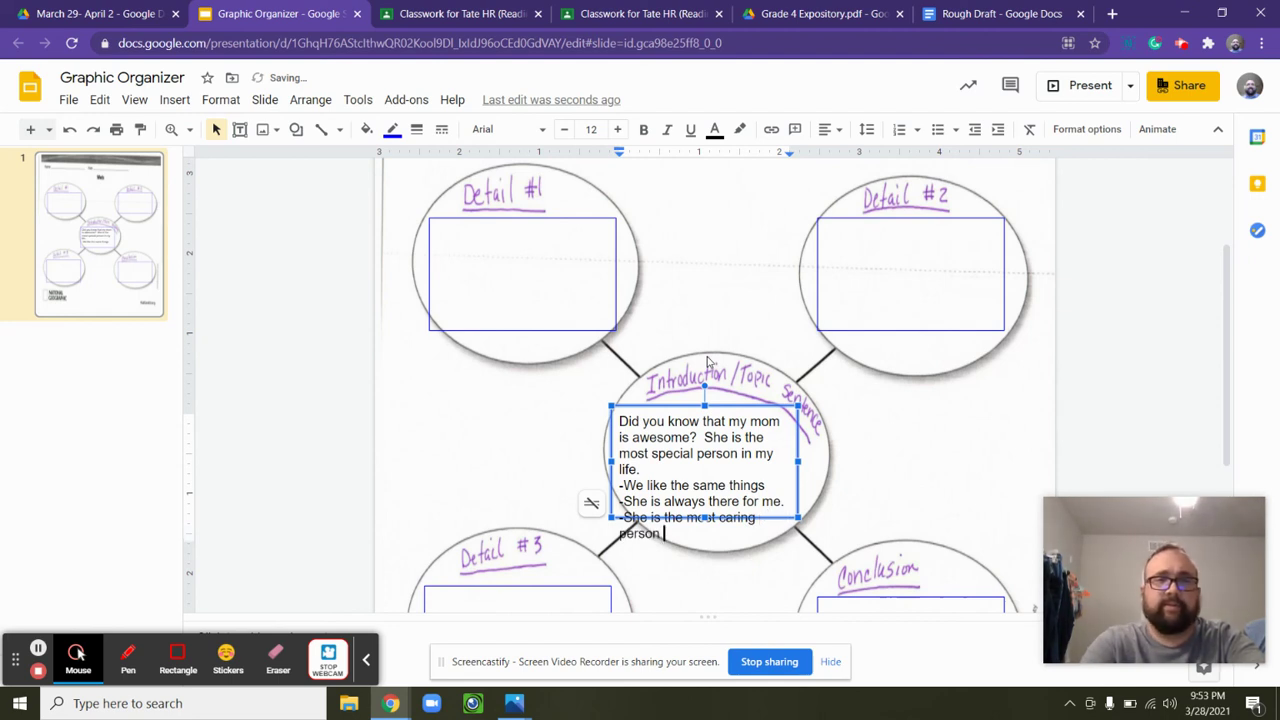
{"action": "type", "text": "I know."}
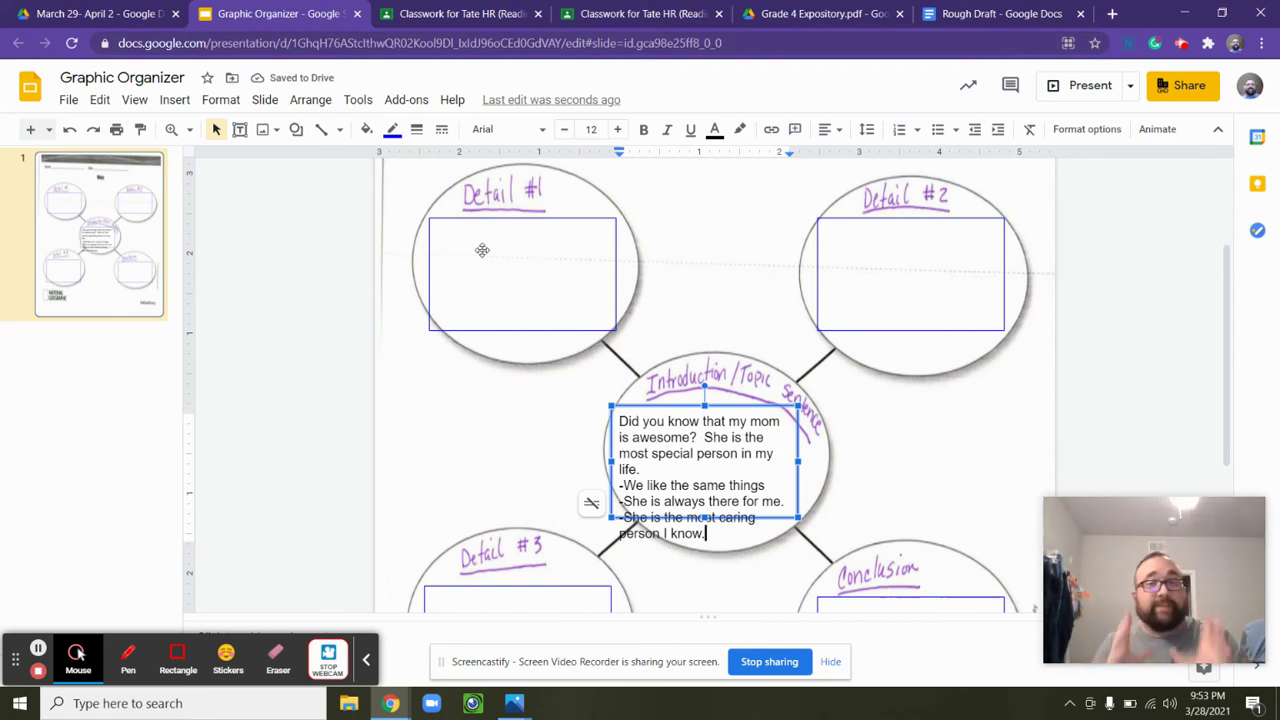
Go through the Detail #1, Detail #2 and Detail #3 text boxes where the three reasons belong
{"action": "left_click", "coordinate": [531, 243]}
{"action": "left_click", "coordinate": [989, 314]}
{"action": "left_click", "coordinate": [494, 603]}
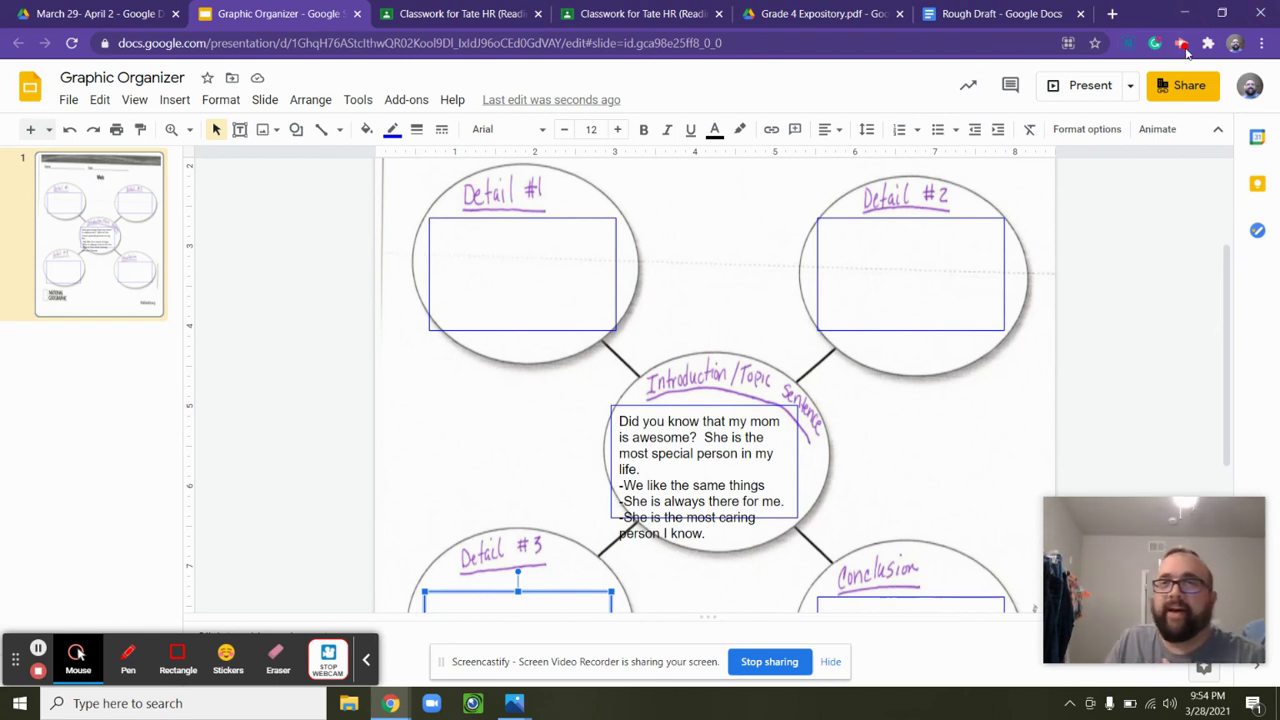
{"action": "key", "text": "alt+shift+s"}
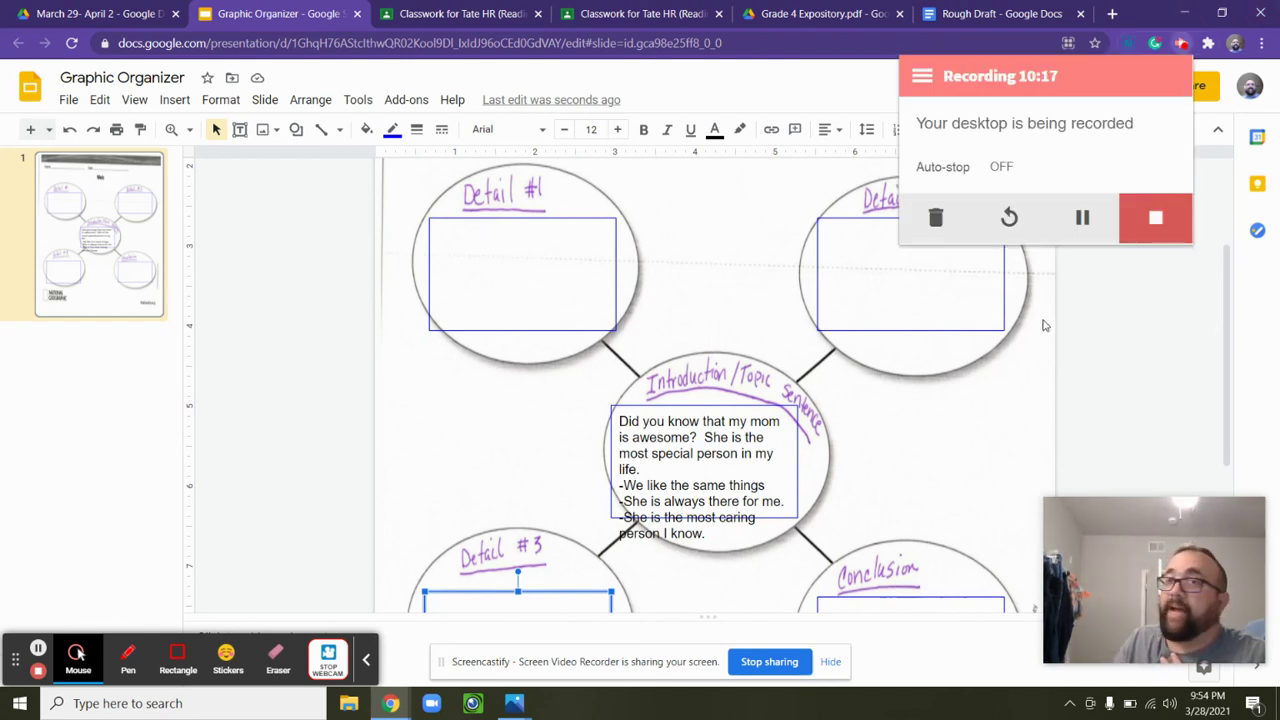